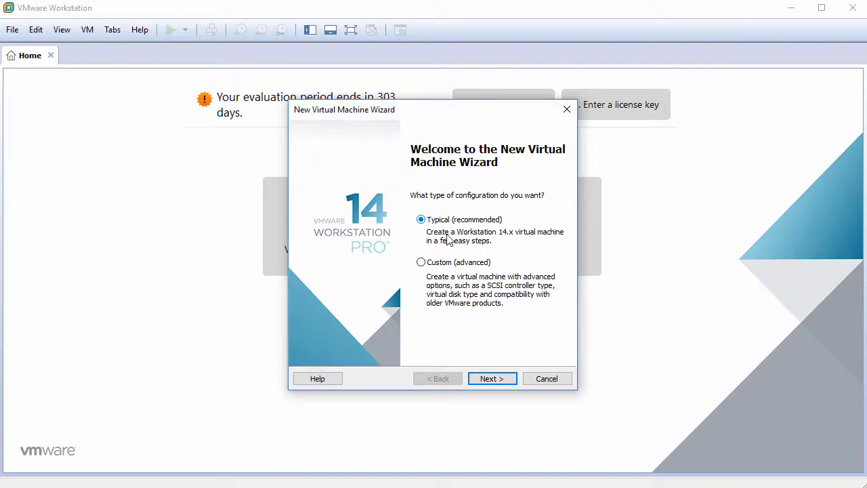
# Step: Choose the Typical configuration and install the operating system later
pyautogui.click(493, 379)
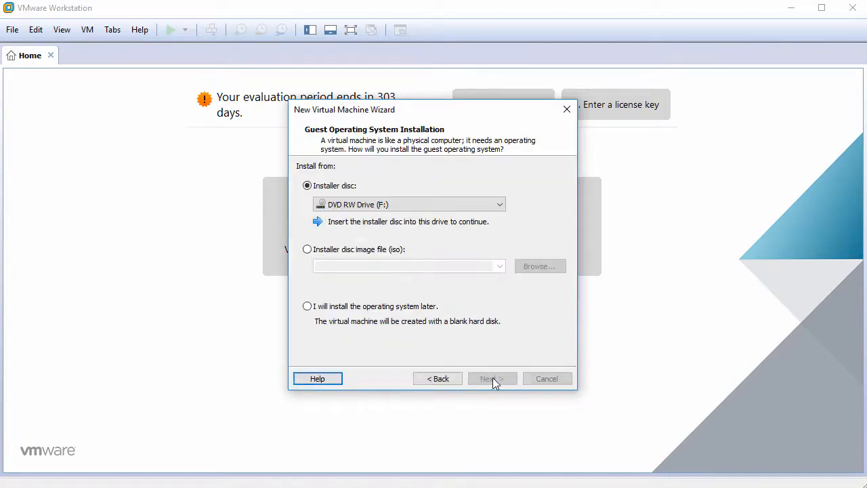
pyautogui.click(372, 313)
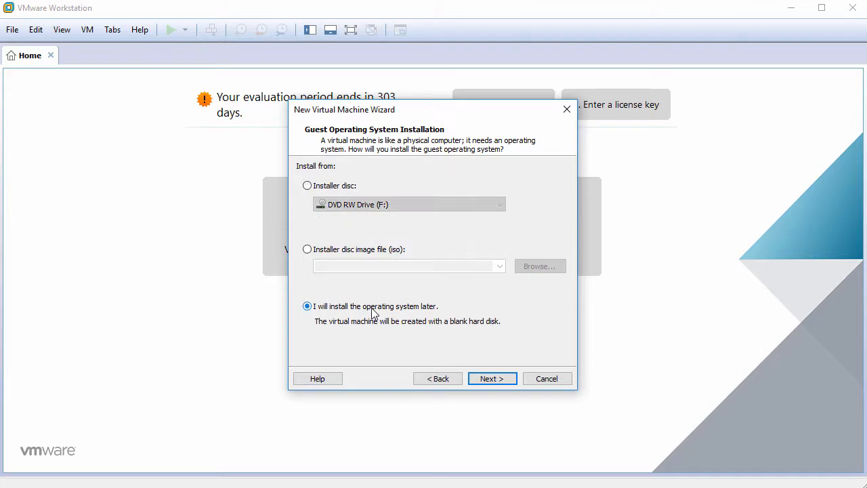
pyautogui.click(496, 380)
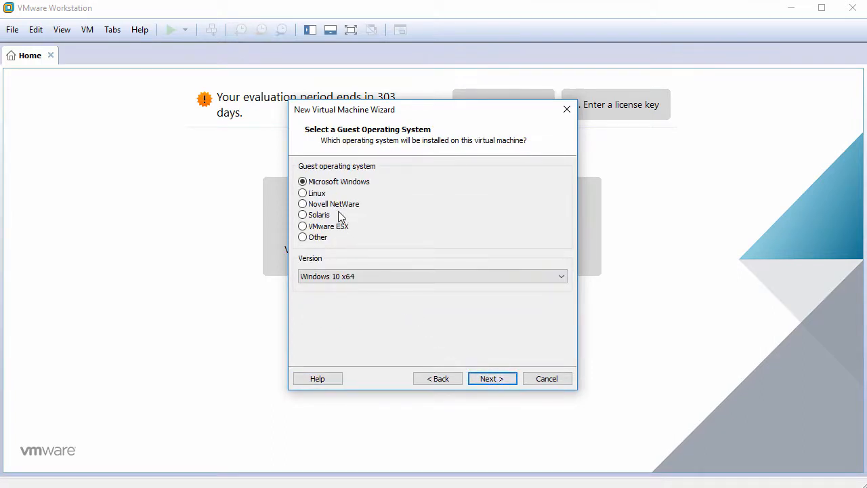
# Step: Select Linux with version Ubuntu 64-bit as the guest operating system
pyautogui.click(326, 196)
pyautogui.click(417, 276)
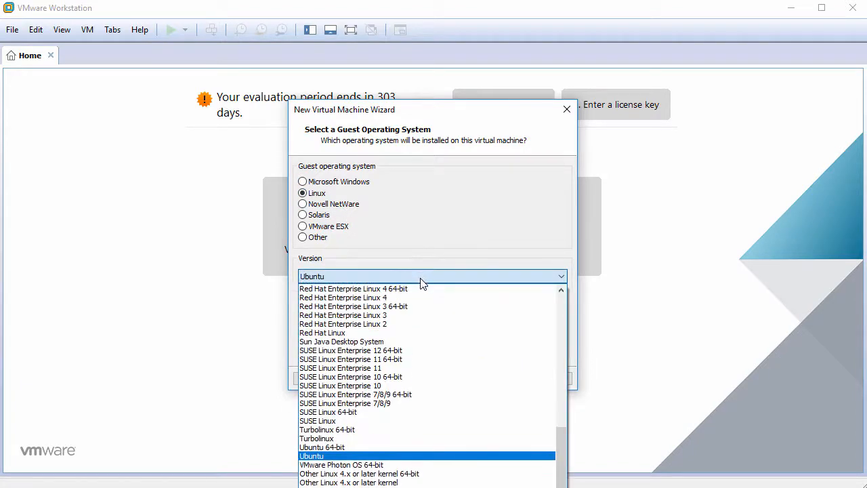
pyautogui.click(414, 446)
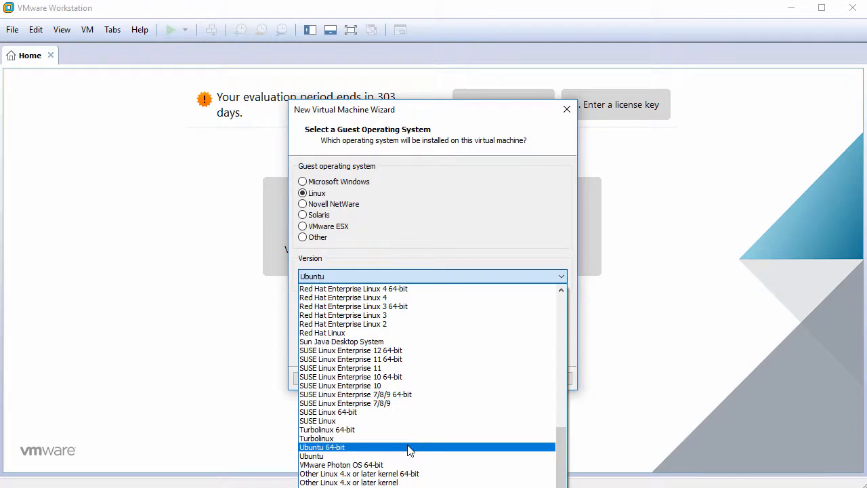
pyautogui.click(409, 449)
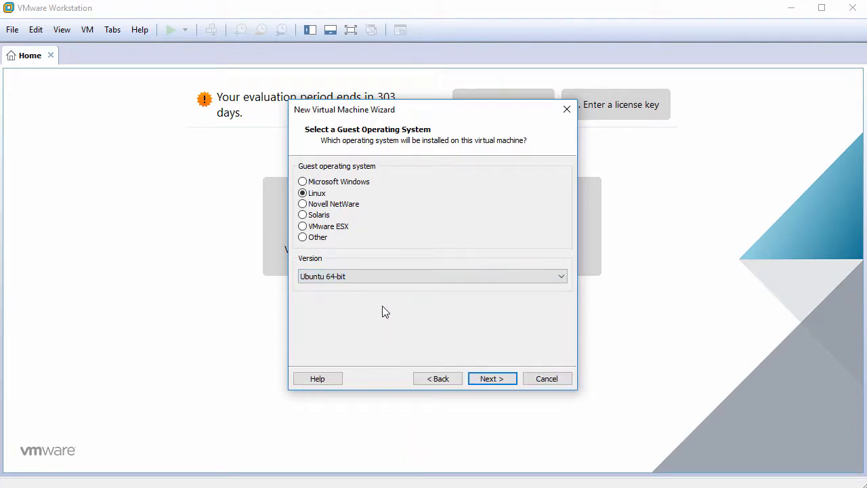
pyautogui.click(488, 380)
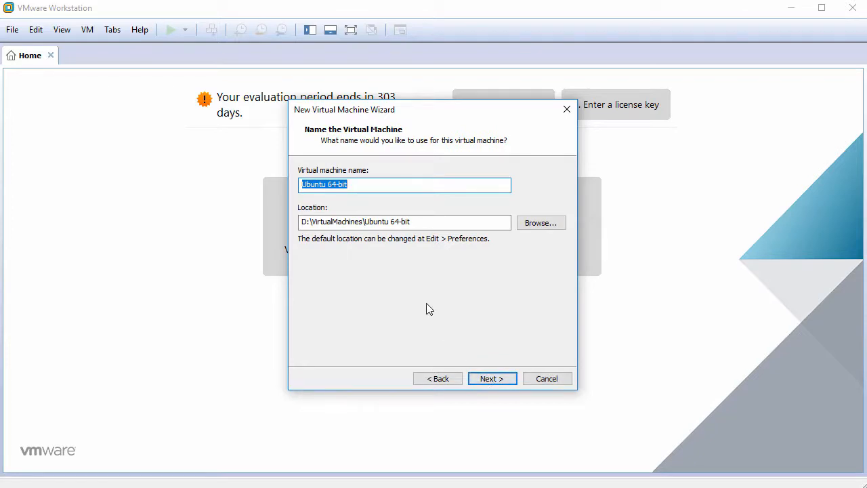
# Step: Enter the name UbuntuGNOME16.04.4, then set a 60 GB maximum disk stored as one file
pyautogui.write('Ubuntu')
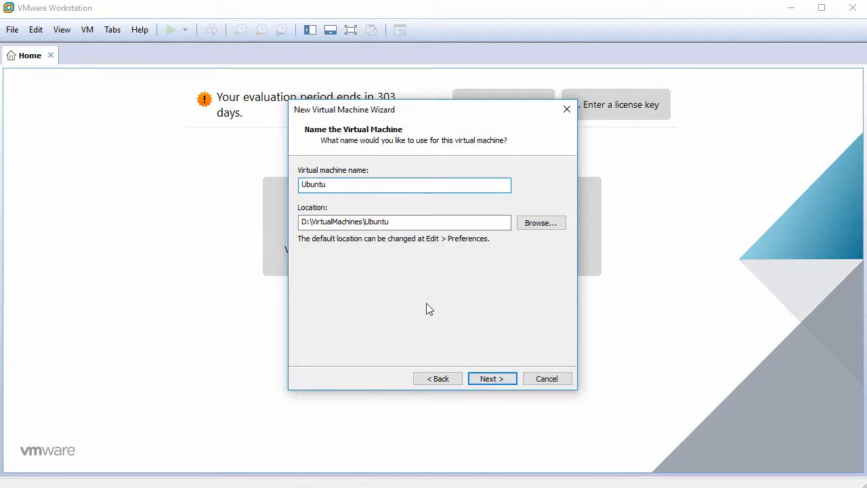
pyautogui.write('GNOME16.04')
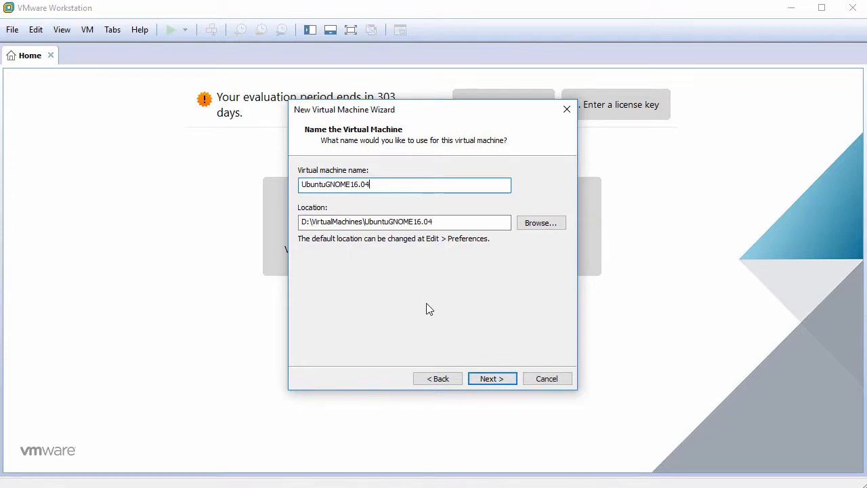
pyautogui.write('.4')
pyautogui.click(492, 378)
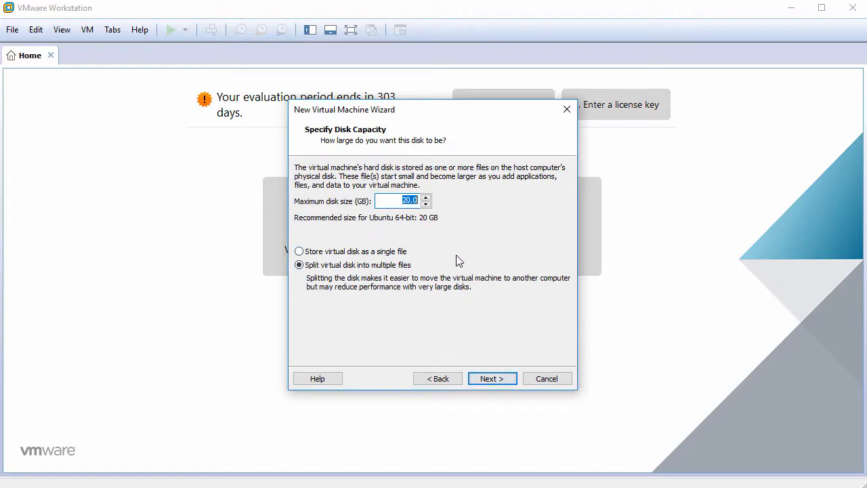
pyautogui.write('60')
pyautogui.click(346, 254)
pyautogui.click(491, 380)
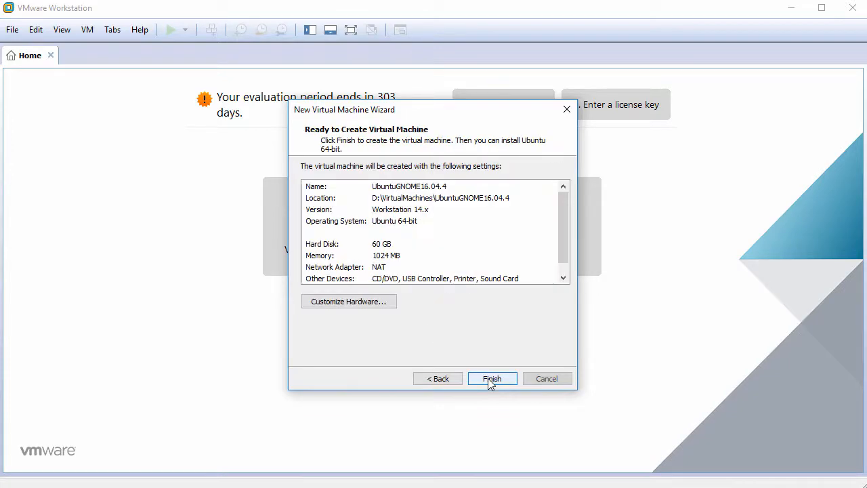
# Step: In Customize Hardware, set the processor to 2 cores per processor
pyautogui.click(364, 305)
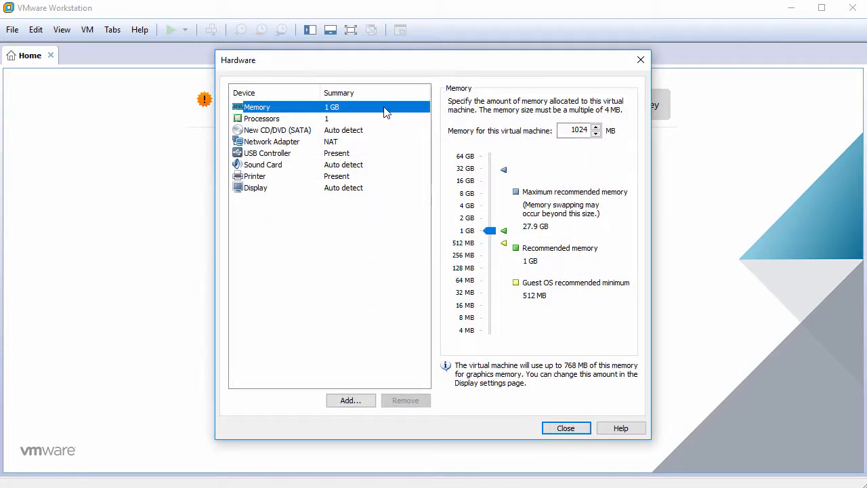
pyautogui.click(378, 122)
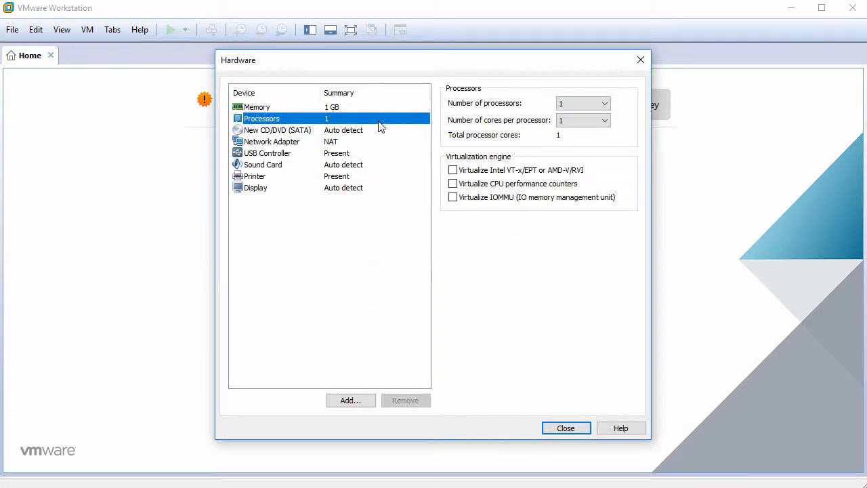
pyautogui.click(582, 121)
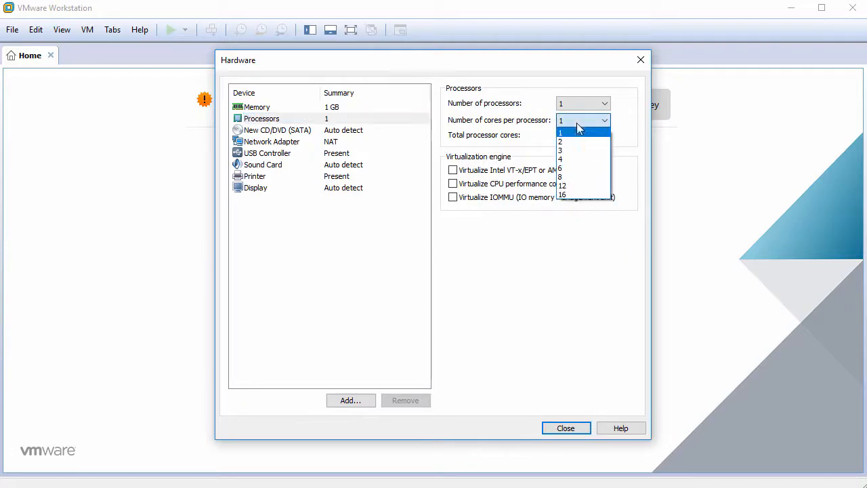
pyautogui.click(578, 140)
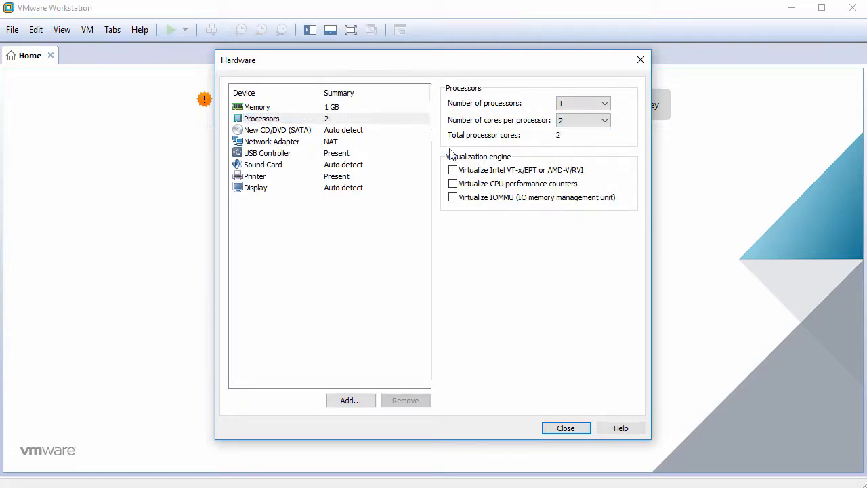
# Step: Point the CD/DVD drive at the ubuntu-gnome-16.04.4-desktop-amd64.iso image
pyautogui.click(317, 132)
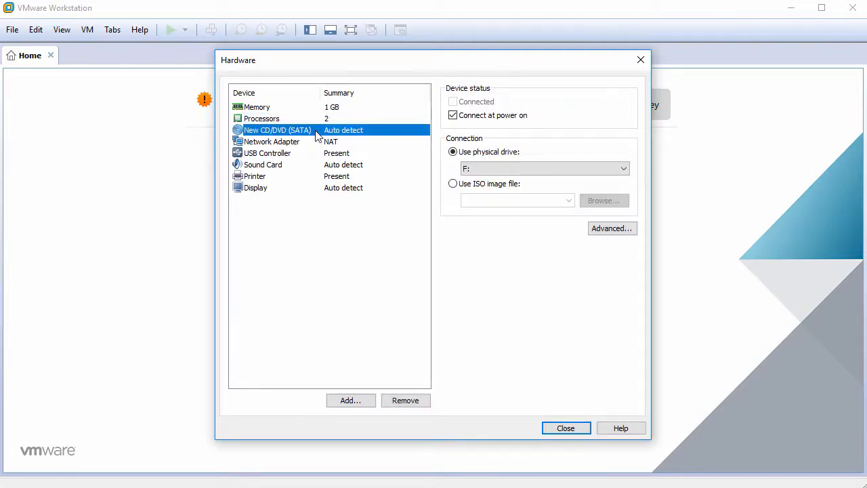
pyautogui.click(463, 186)
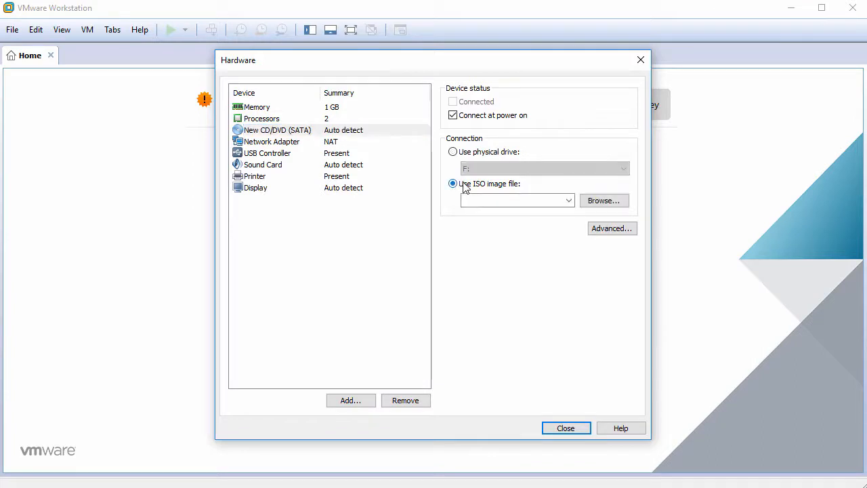
pyautogui.click(604, 201)
pyautogui.click(378, 169)
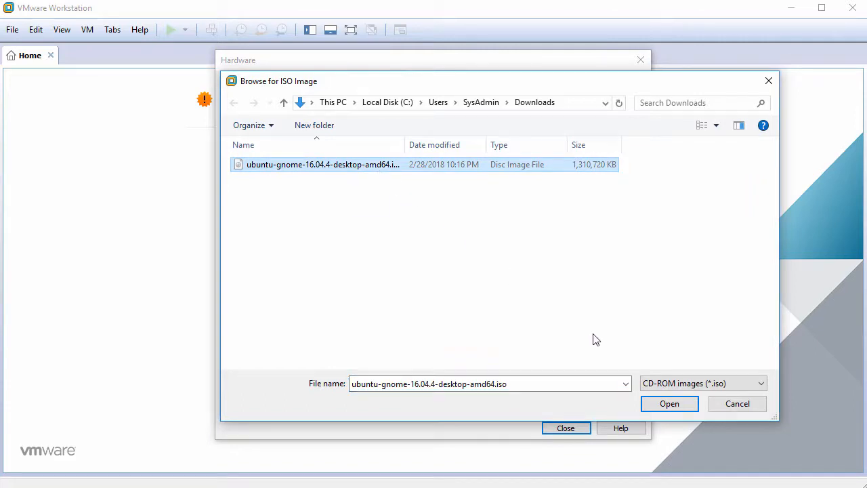
pyautogui.click(667, 404)
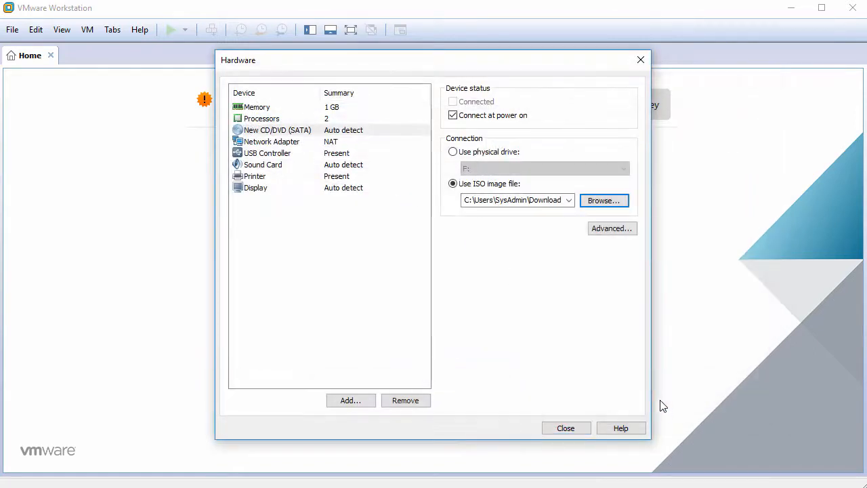
# Step: Remove the USB Controller, Sound Card and Printer, and turn off 3D graphics acceleration
pyautogui.click(285, 156)
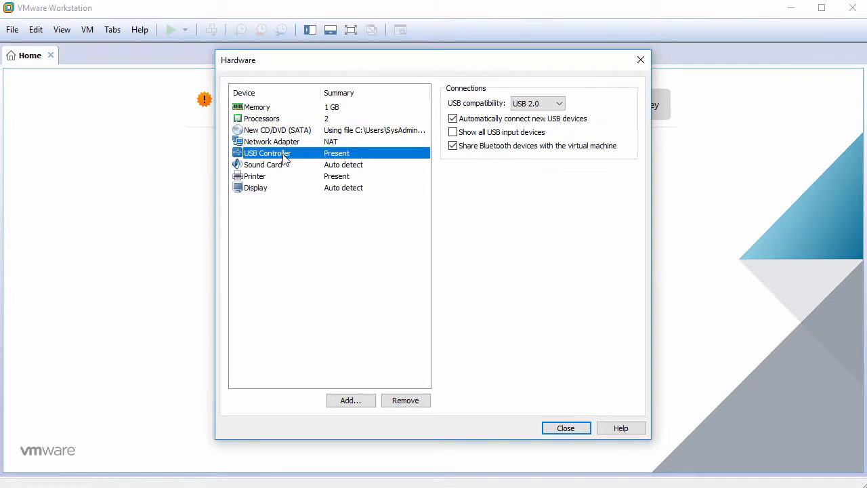
pyautogui.click(406, 401)
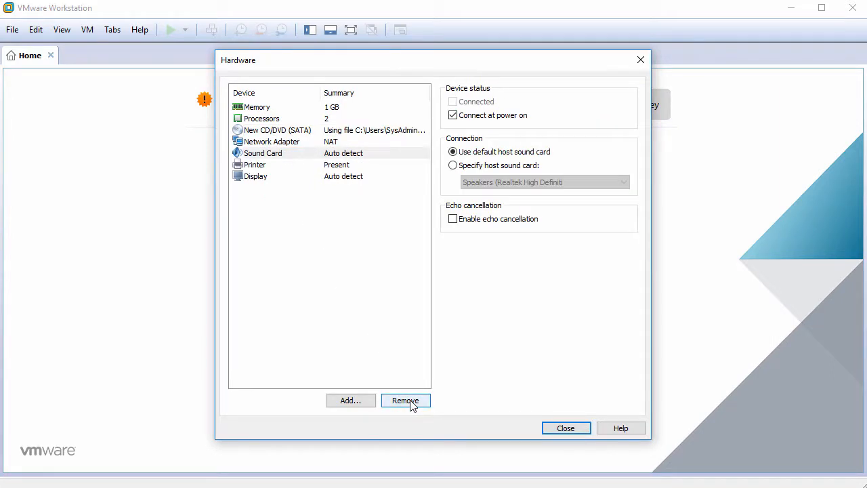
pyautogui.click(405, 400)
pyautogui.click(407, 401)
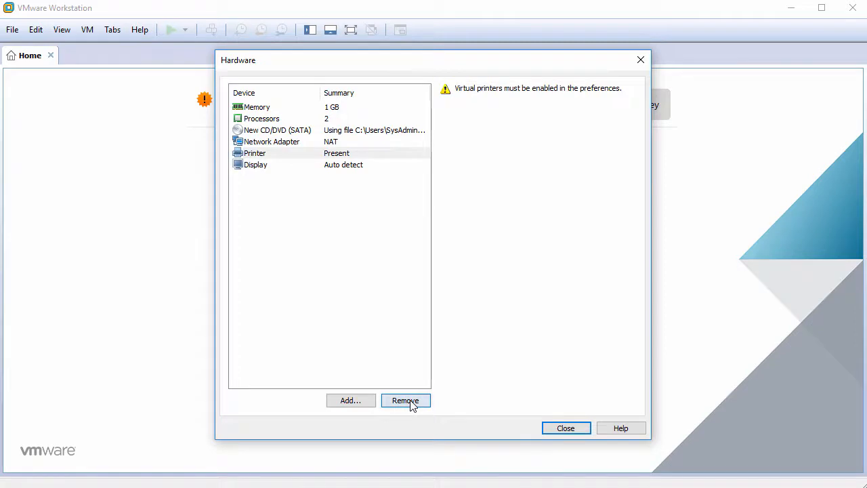
pyautogui.click(357, 156)
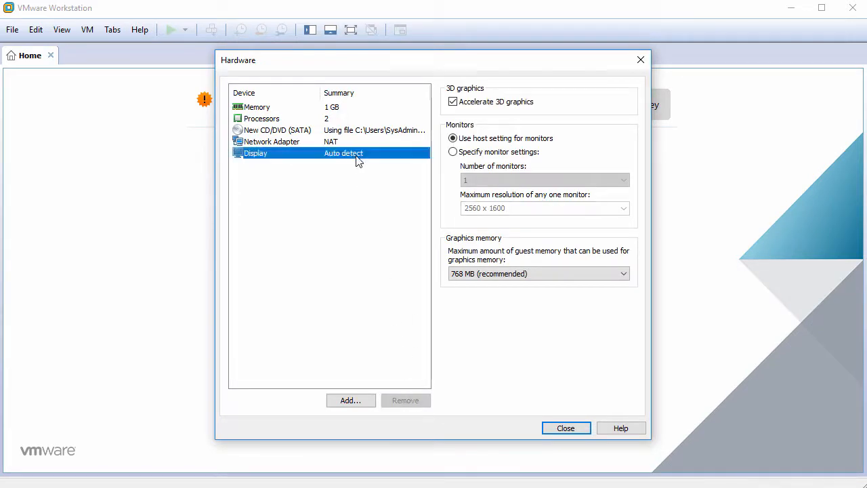
pyautogui.click(452, 103)
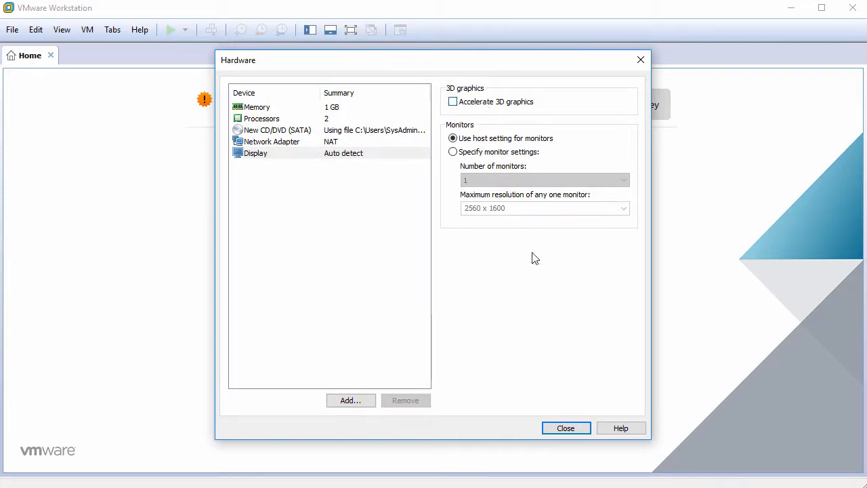
pyautogui.click(565, 429)
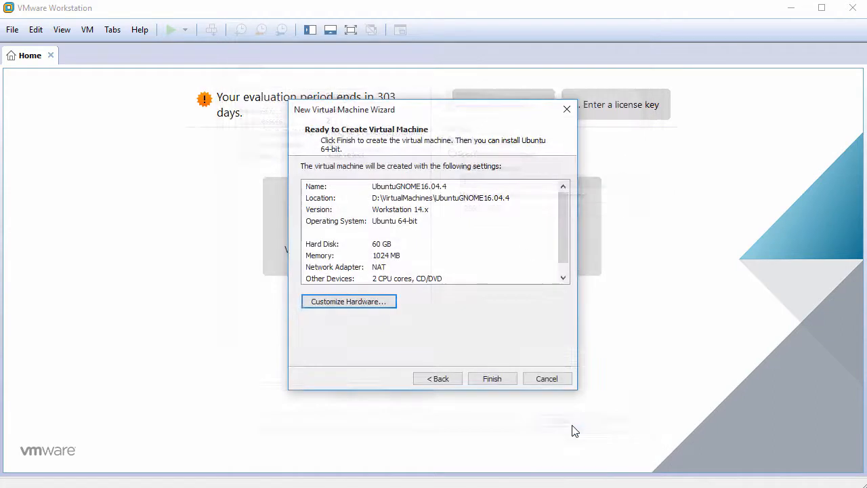
# Step: Create and power on the VM, close the install bar, and capture input into the guest
pyautogui.click(492, 379)
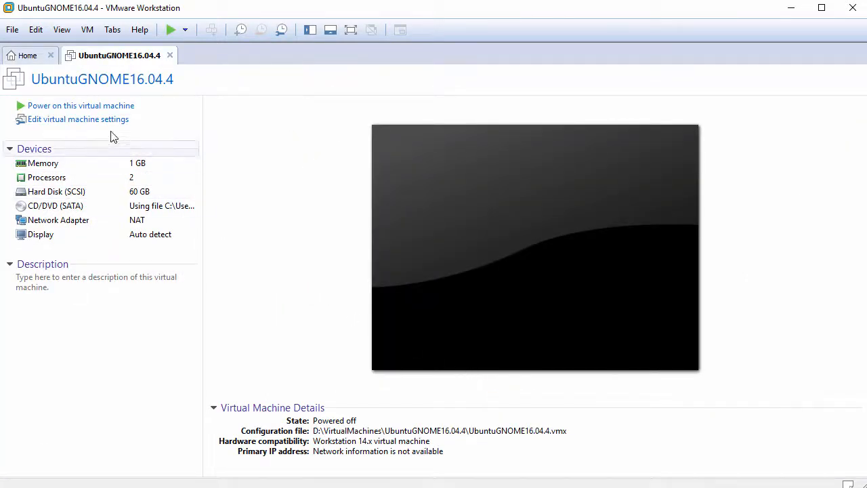
pyautogui.click(85, 107)
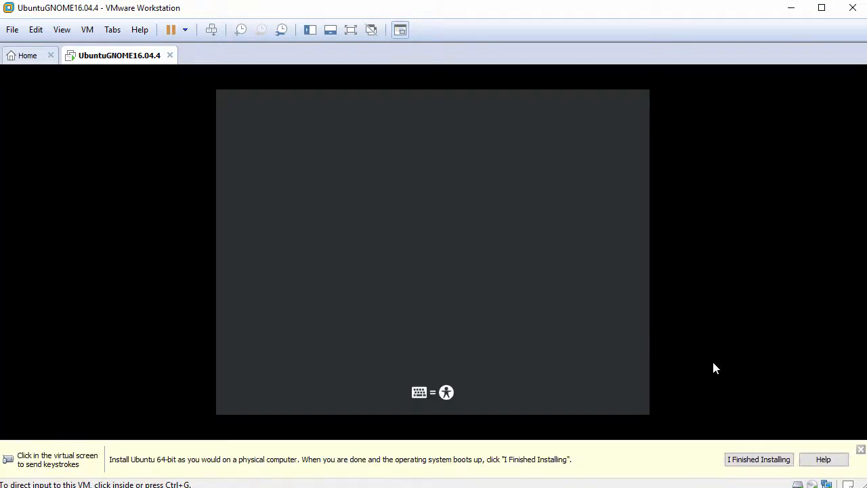
pyautogui.click(861, 450)
pyautogui.click(603, 362)
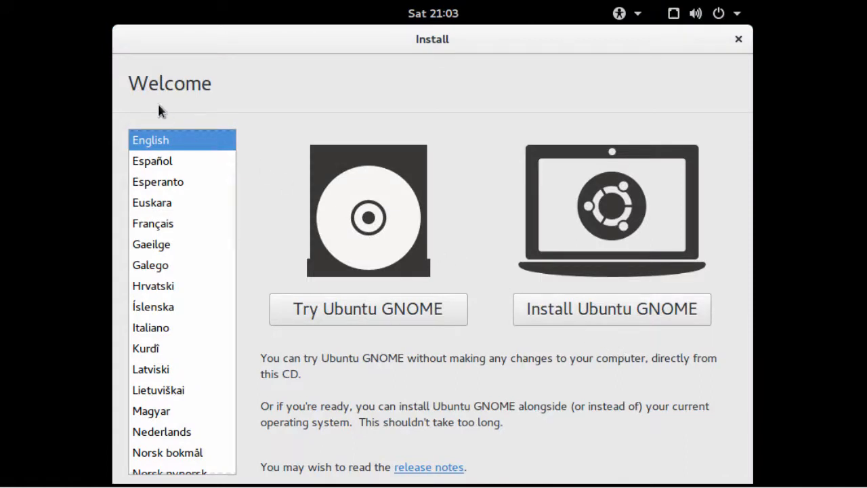
# Step: Start the Ubuntu GNOME installation from the Welcome screen
pyautogui.moveTo(130, 84); pyautogui.dragTo(219, 74)
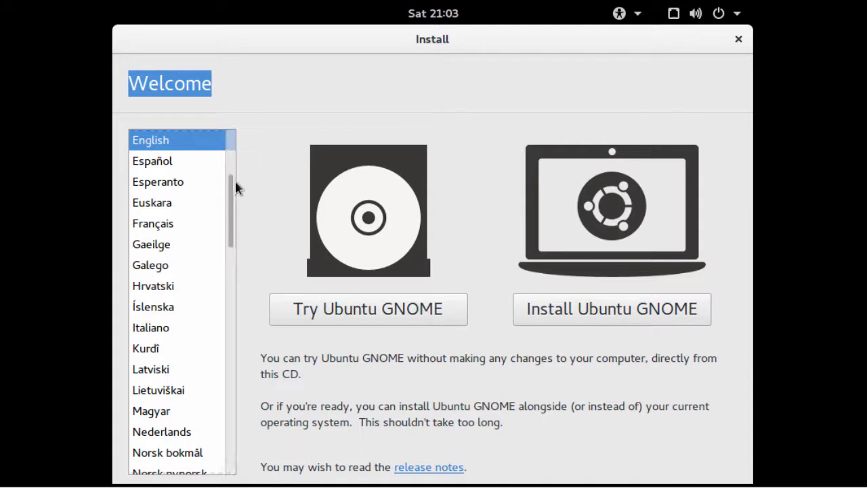
pyautogui.scroll(-3, 231, 224)
pyautogui.moveTo(231, 235); pyautogui.dragTo(229, 198)
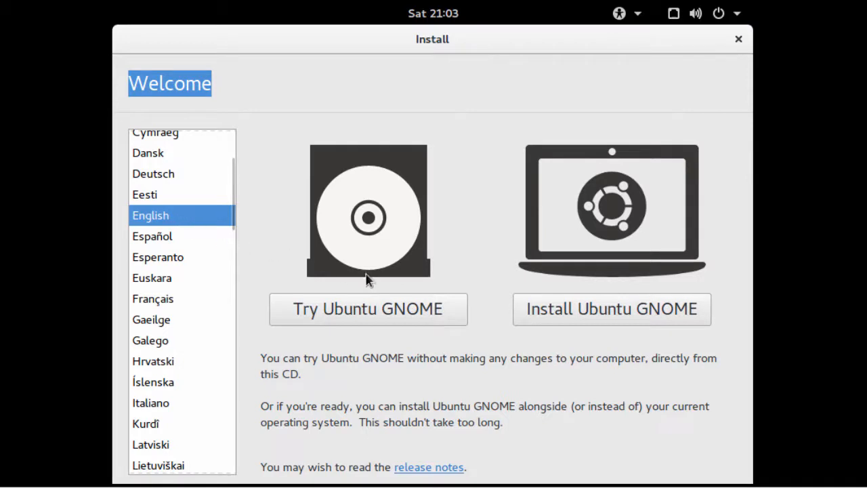
pyautogui.click(566, 318)
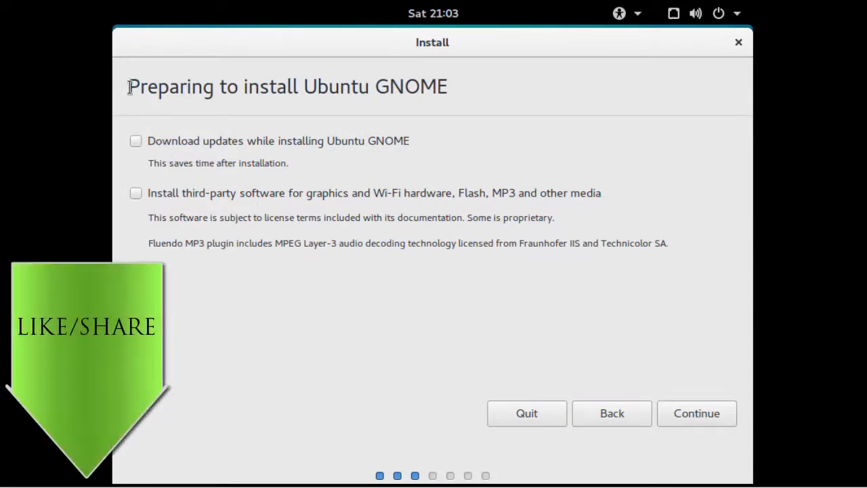
# Step: Continue with updates and third-party software, then choose Install Now with the disk erased
pyautogui.moveTo(128, 86); pyautogui.dragTo(468, 82)
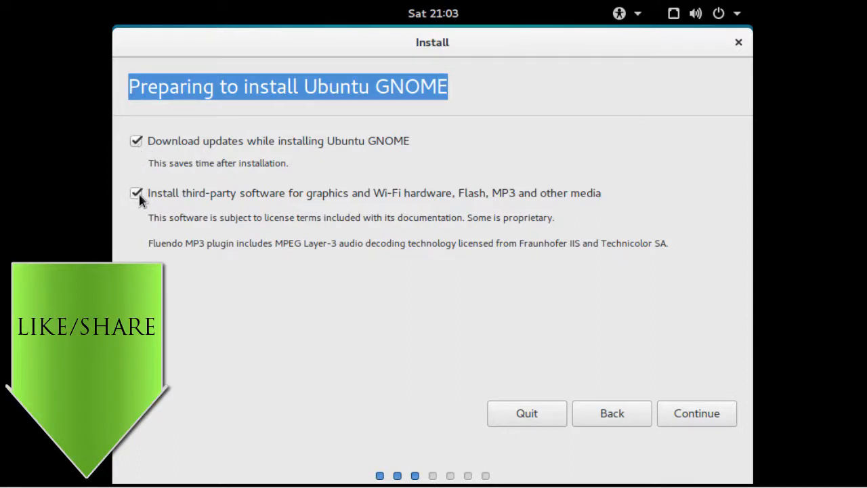
pyautogui.click(700, 418)
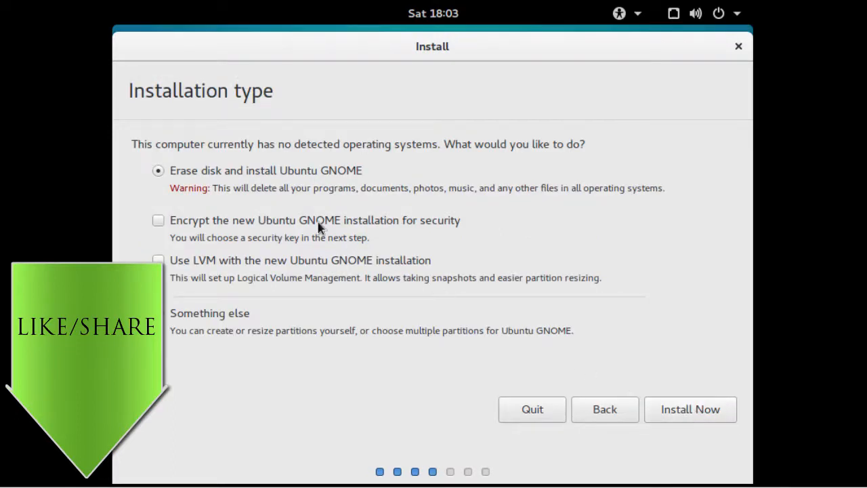
pyautogui.moveTo(131, 143); pyautogui.dragTo(600, 144)
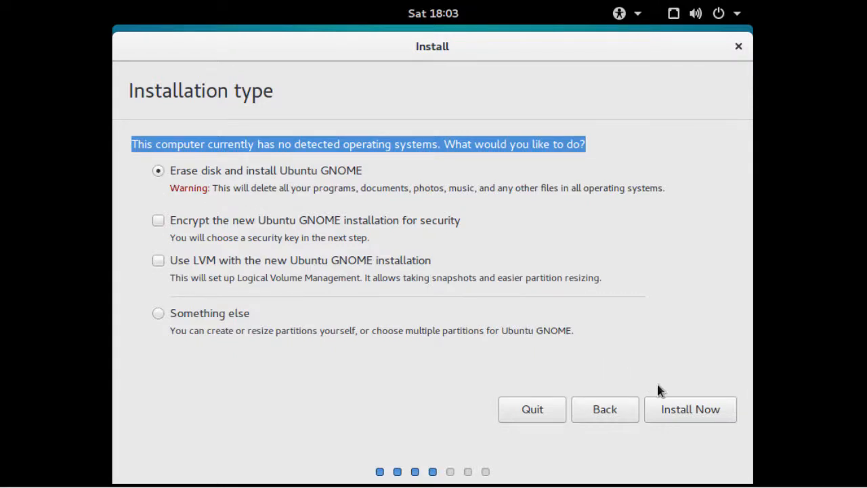
pyautogui.click(693, 413)
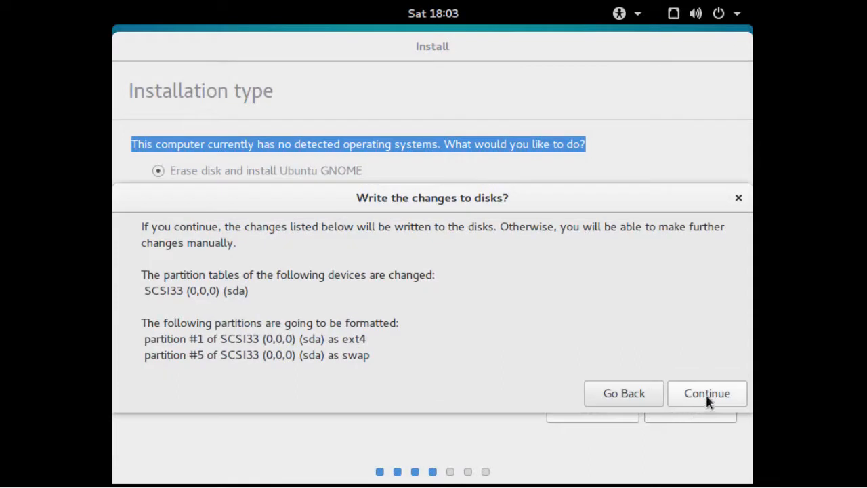
# Step: Accept the partition changes and set the time zone to New York
pyautogui.click(706, 397)
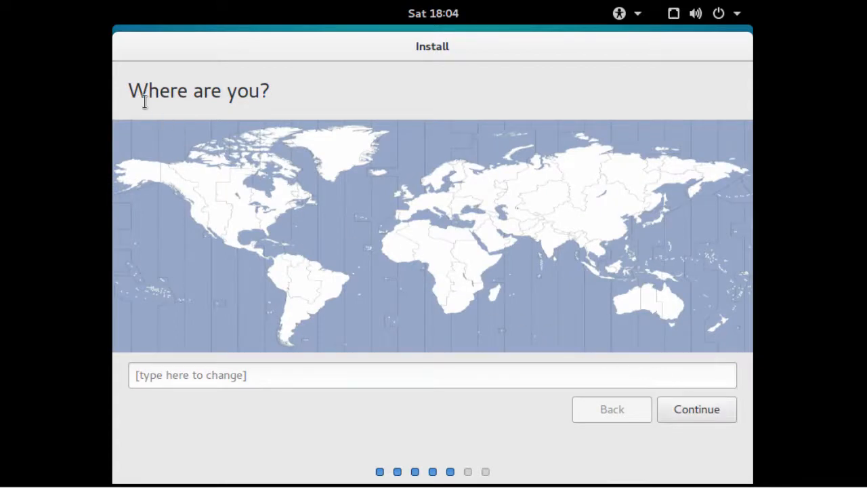
pyautogui.moveTo(128, 87); pyautogui.dragTo(285, 96)
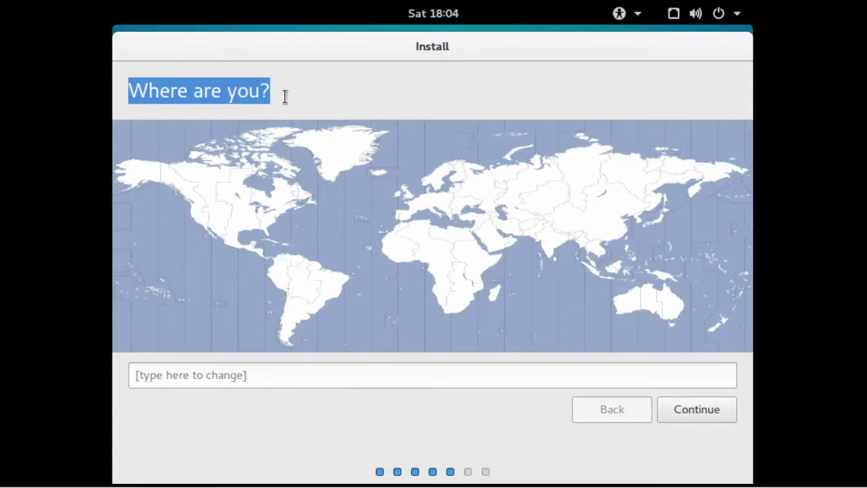
pyautogui.click(273, 215)
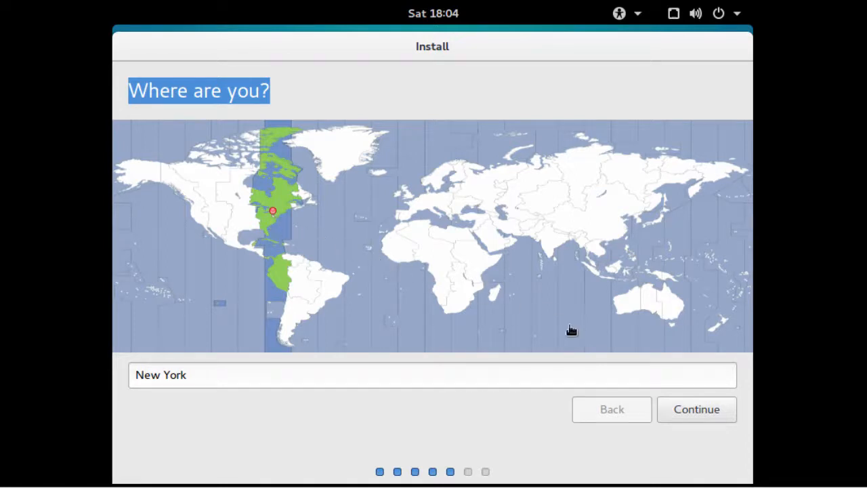
pyautogui.click(680, 410)
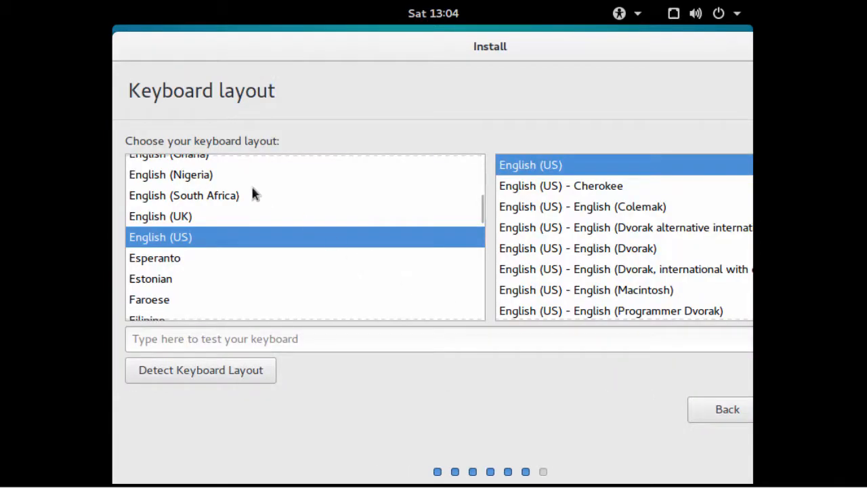
# Step: Keep the English (US) keyboard layout
pyautogui.moveTo(149, 140); pyautogui.dragTo(297, 143)
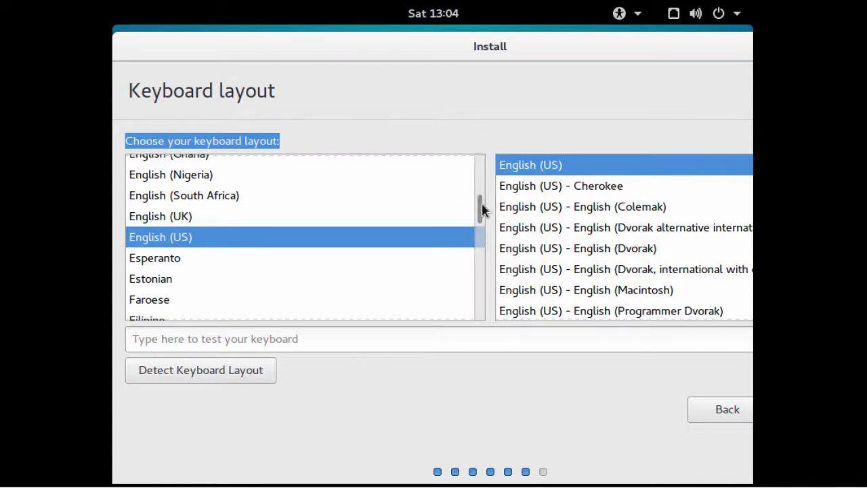
pyautogui.moveTo(482, 207)
pyautogui.mouseDown()
pyautogui.moveTo(482, 223)
pyautogui.moveTo(478, 204)
pyautogui.mouseUp()
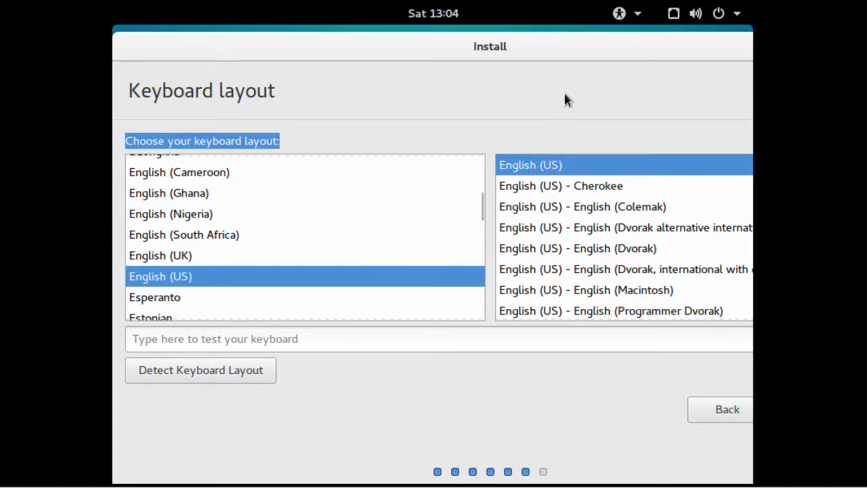
pyautogui.moveTo(592, 39); pyautogui.dragTo(505, 45)
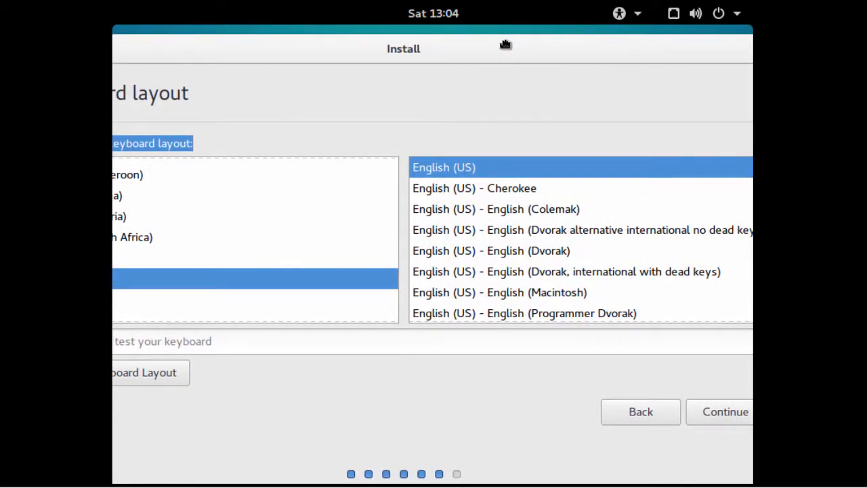
pyautogui.click(710, 410)
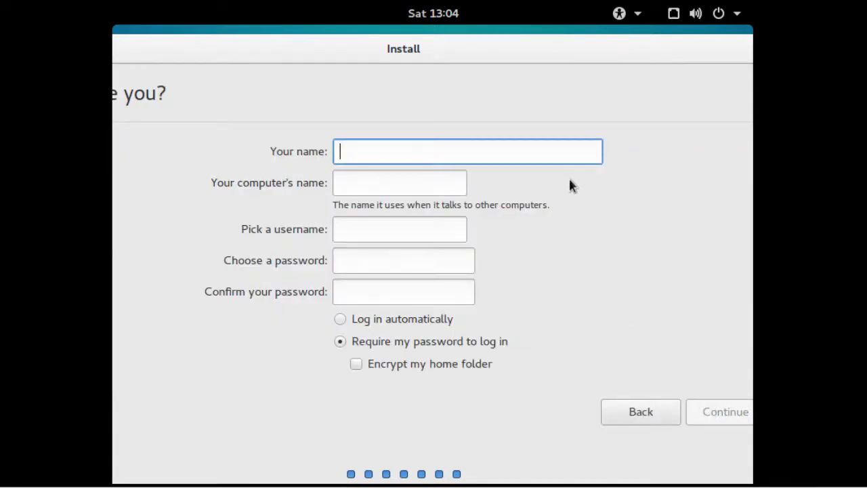
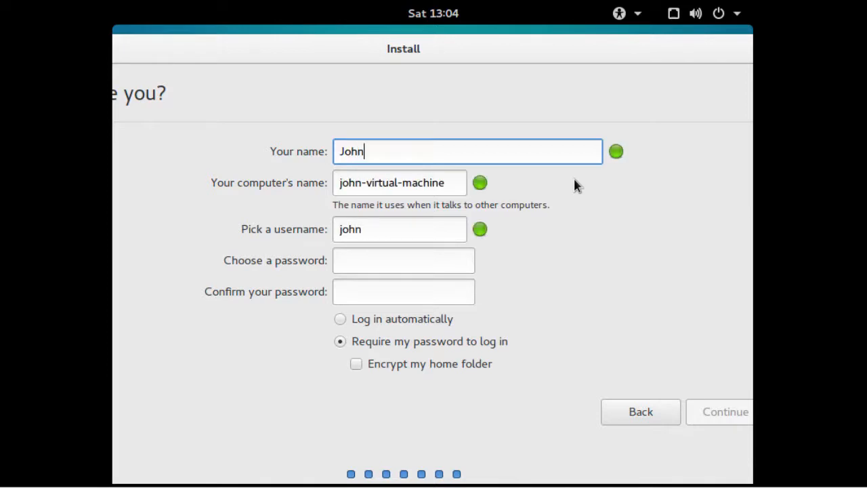
# Step: Enter the user's full name, computer name ubuntugnome2018 and the account password, then continue
pyautogui.press('Tab')
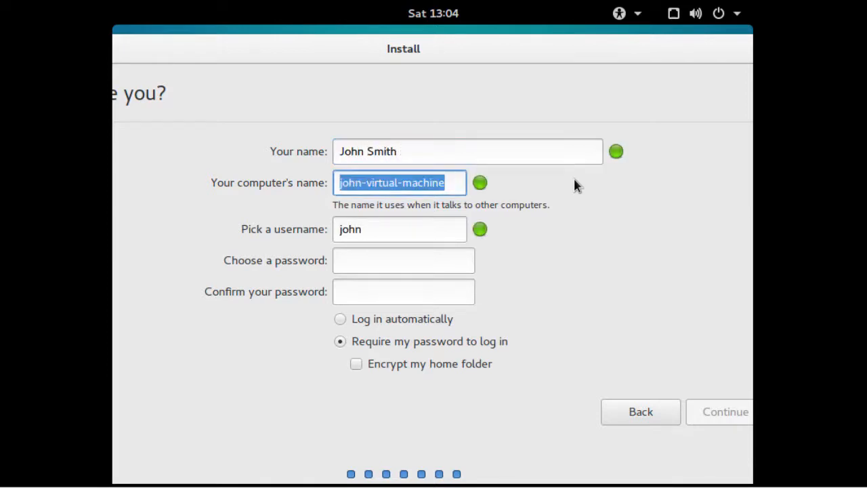
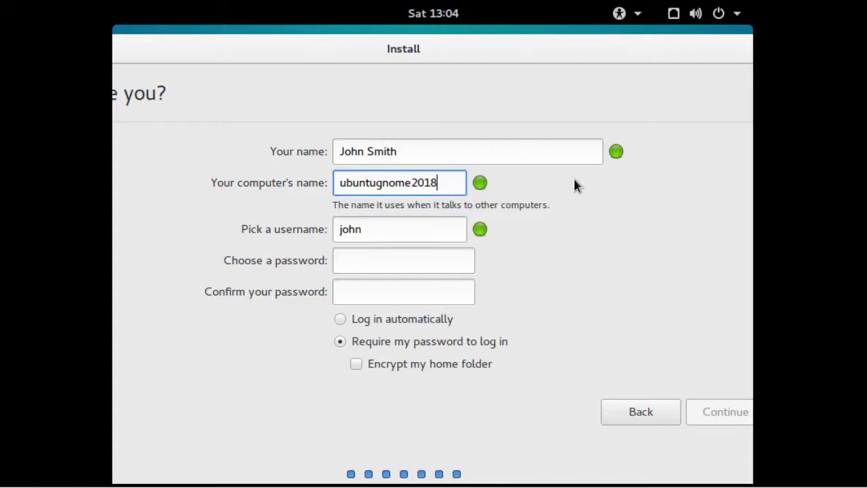
pyautogui.press('Tab')
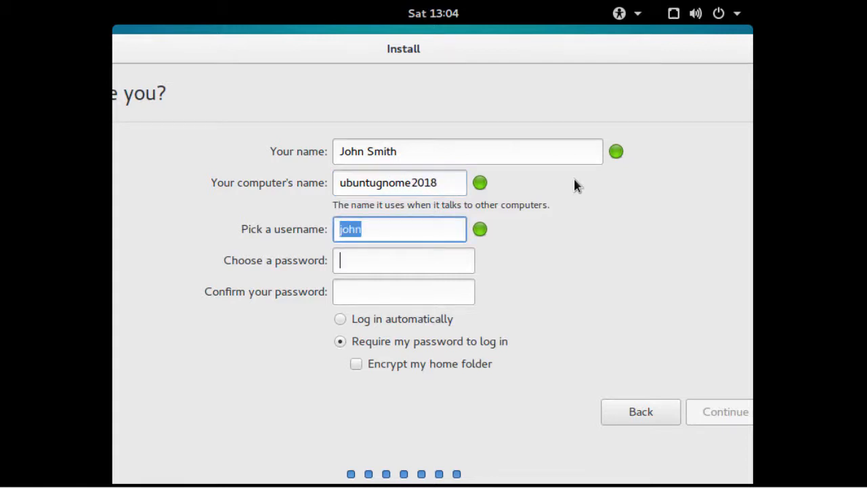
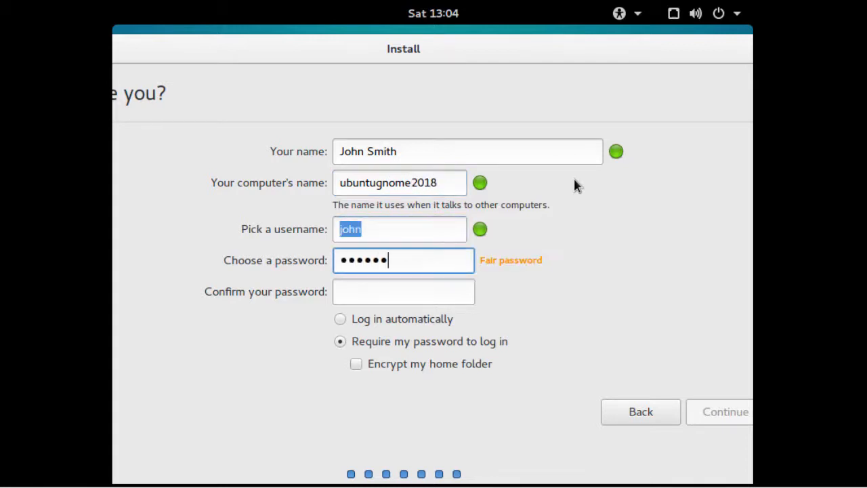
pyautogui.press('Tab')
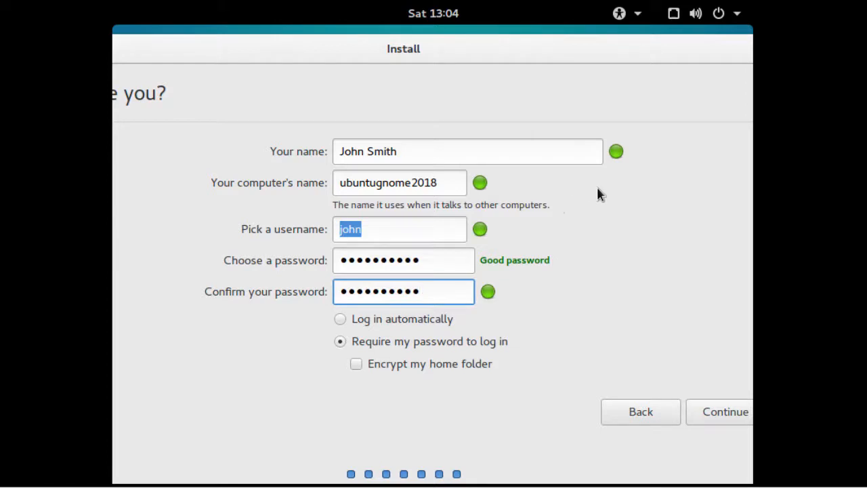
pyautogui.click(711, 415)
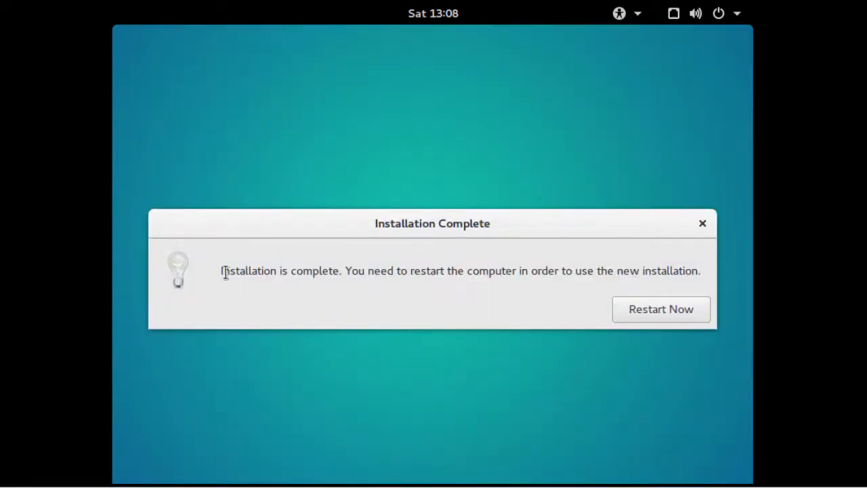
# Step: Restart the guest from Installation Complete and confirm the installation-medium prompt
pyautogui.moveTo(222, 272); pyautogui.dragTo(347, 271)
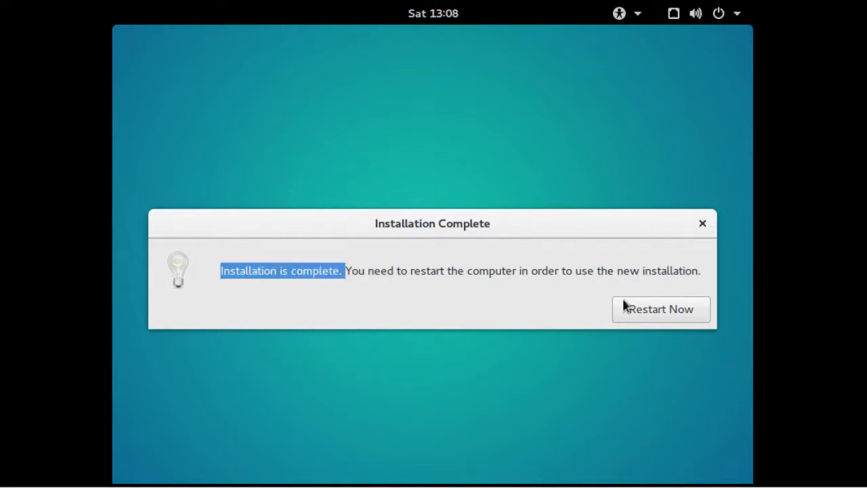
pyautogui.click(644, 313)
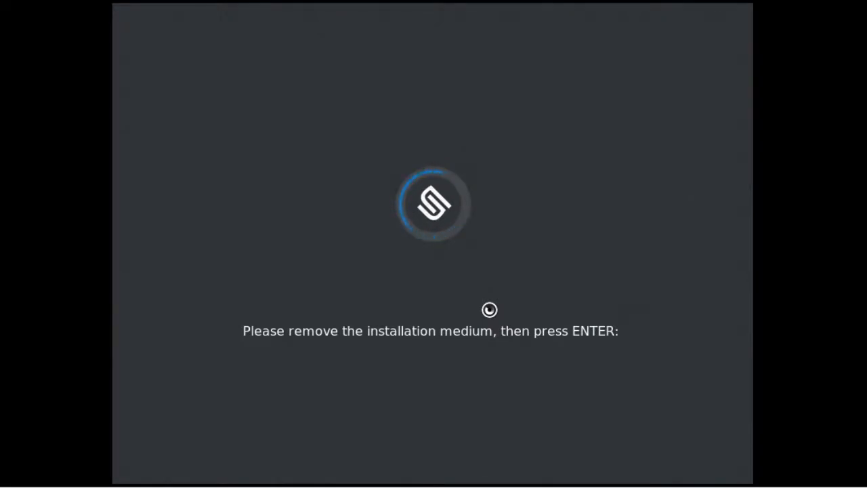
pyautogui.press('Return')
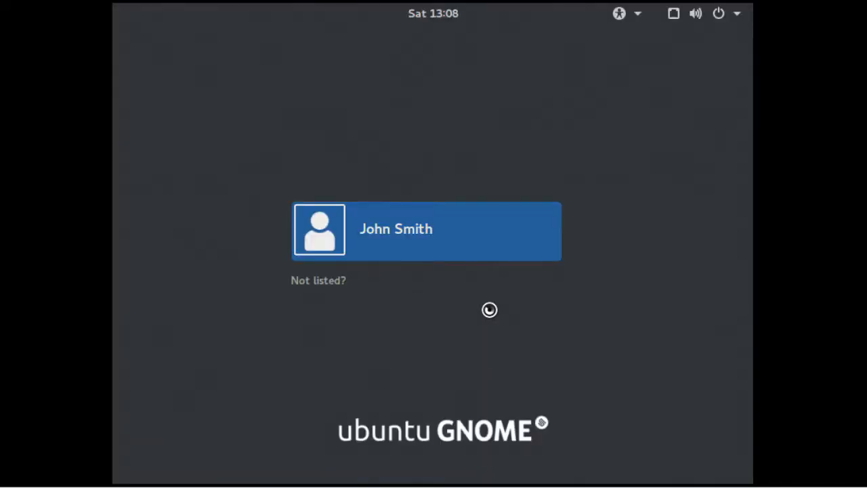
# Step: Sign in to the new user account with its password
pyautogui.click(433, 238)
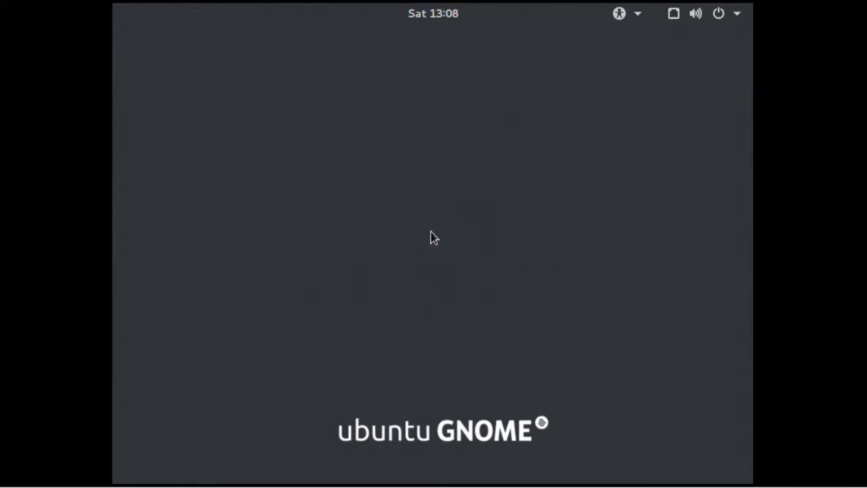
pyautogui.write('••••••••••')
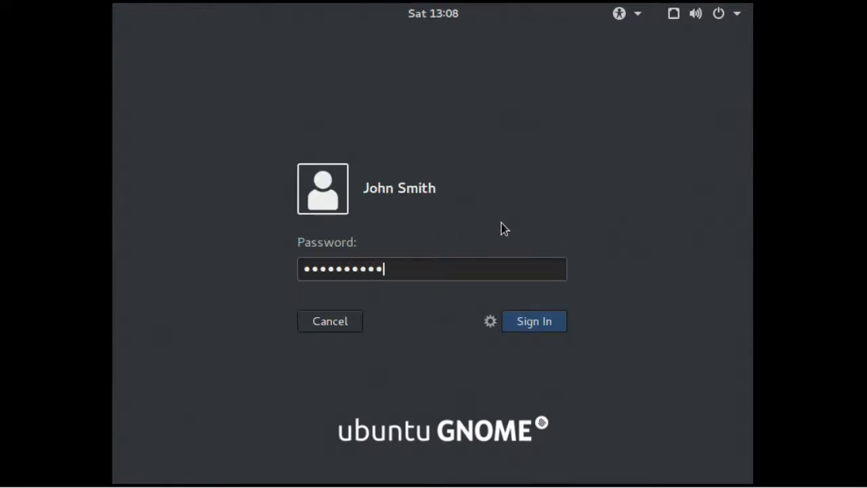
pyautogui.click(547, 322)
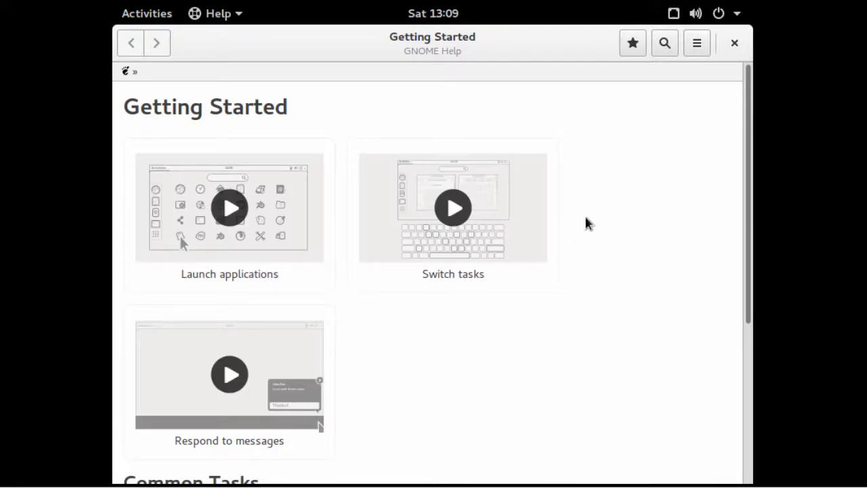
# Step: Close the Getting Started help, browse Show Applications, and return to the desktop
pyautogui.click(735, 46)
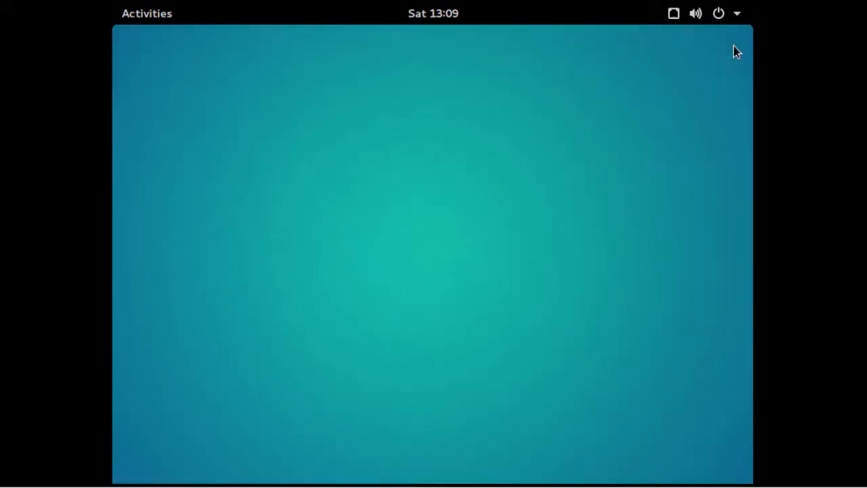
pyautogui.click(143, 18)
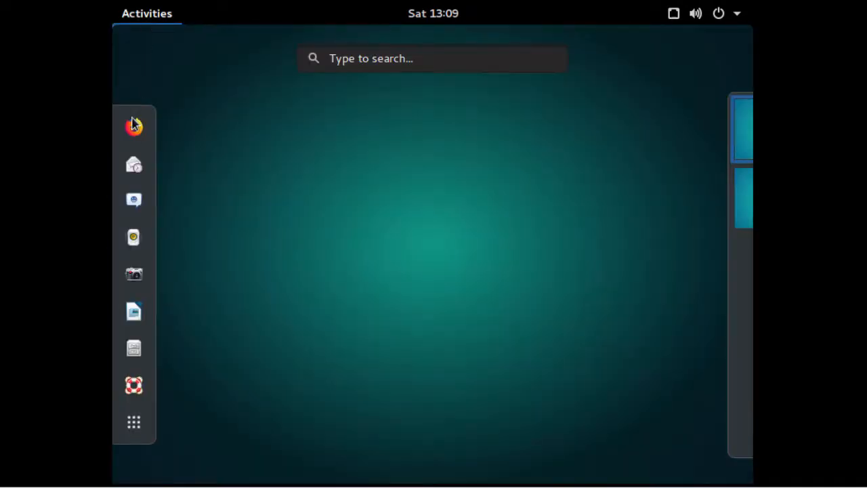
pyautogui.click(139, 426)
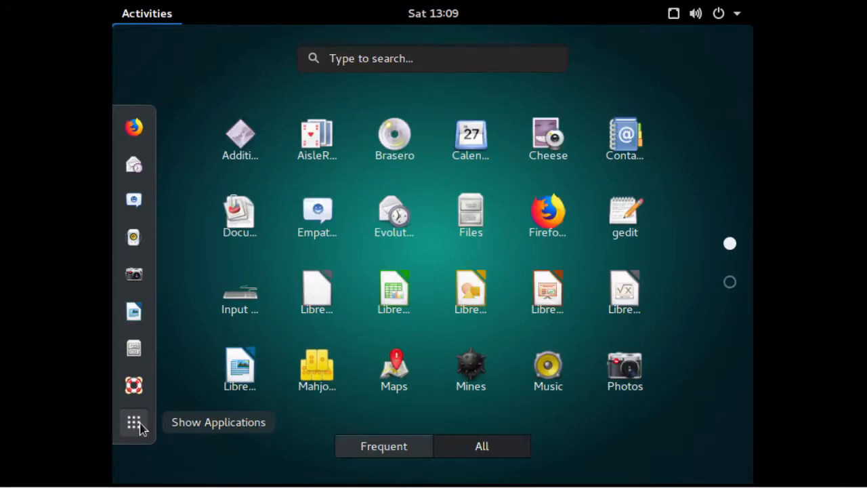
pyautogui.click(139, 426)
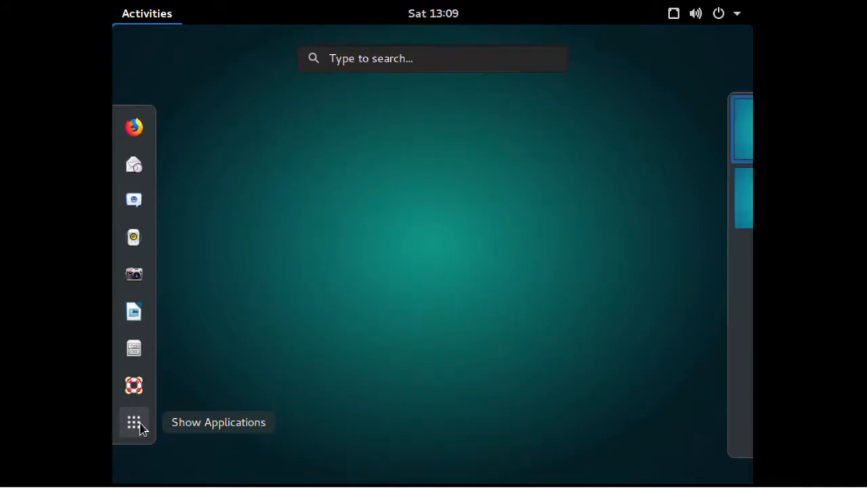
pyautogui.click(412, 298)
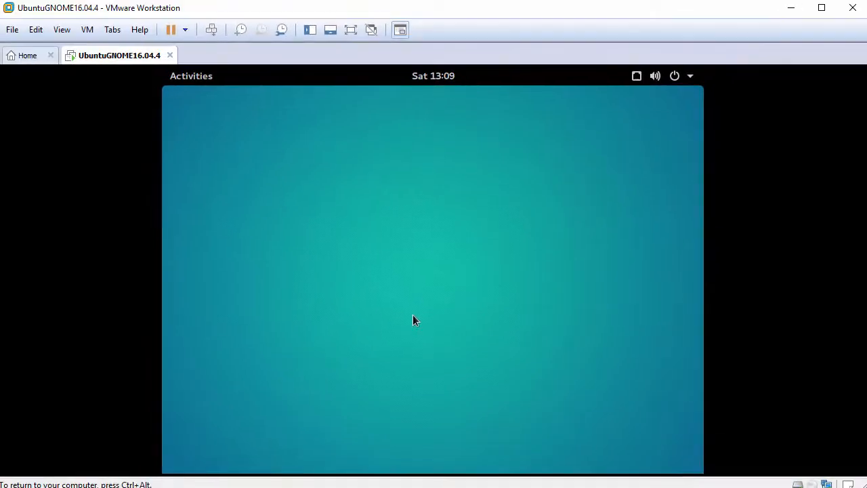
# Step: Check View > Fit Guest Now, then launch Terminal from the second page of applications
pyautogui.click(62, 30)
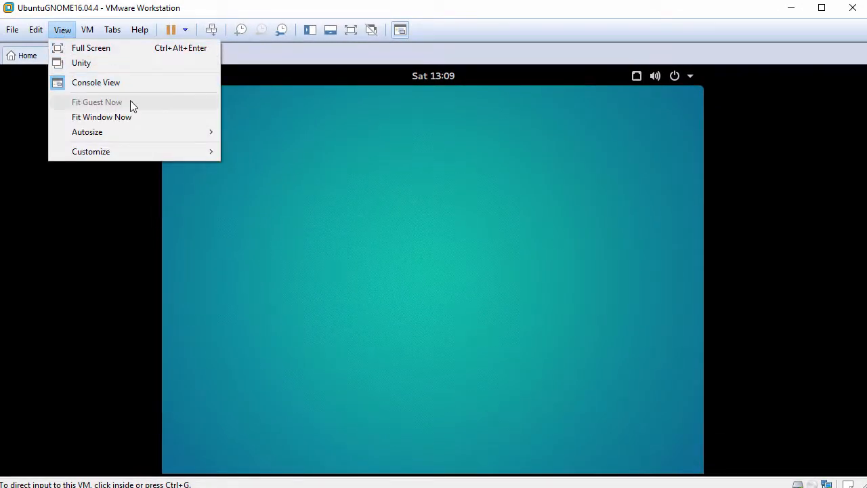
pyautogui.click(350, 155)
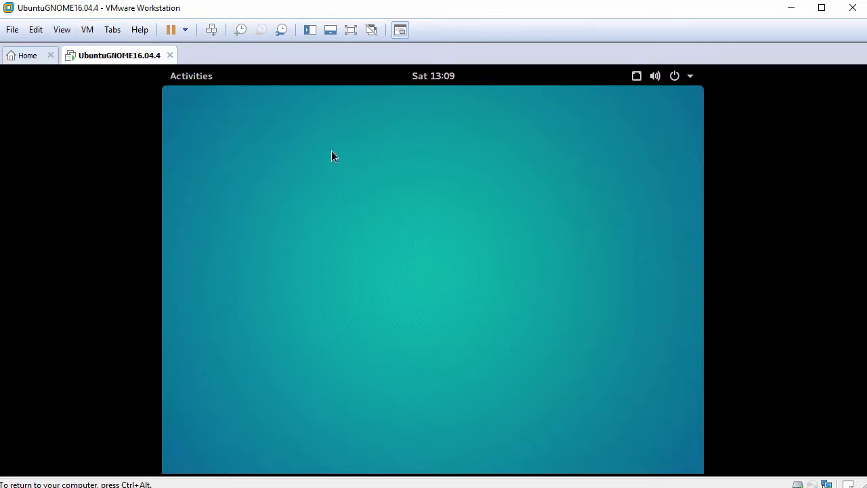
pyautogui.click(183, 77)
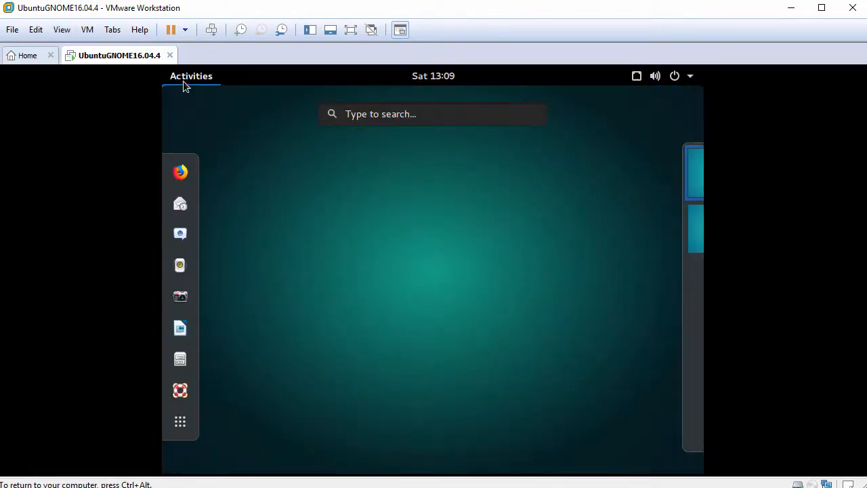
pyautogui.click(180, 421)
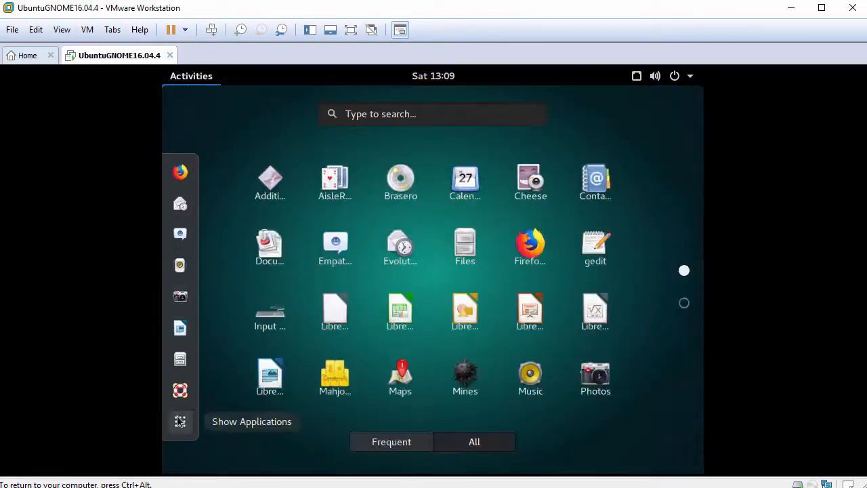
pyautogui.scroll(-1, 236, 358)
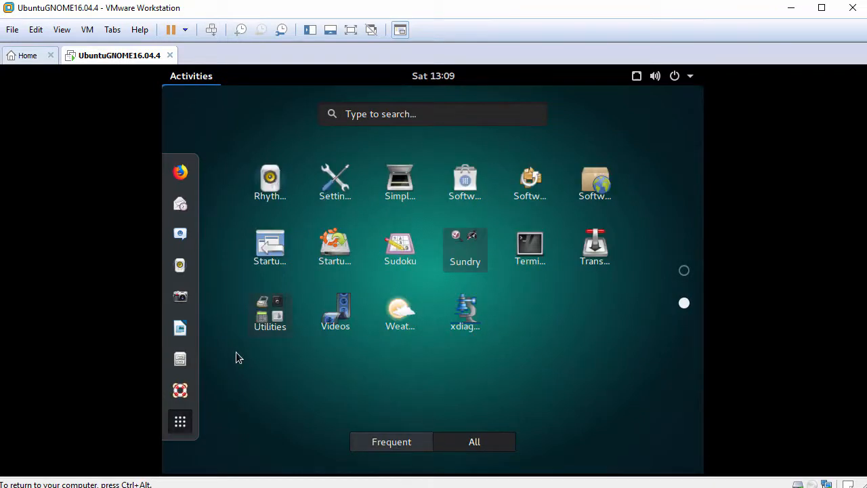
pyautogui.click(532, 250)
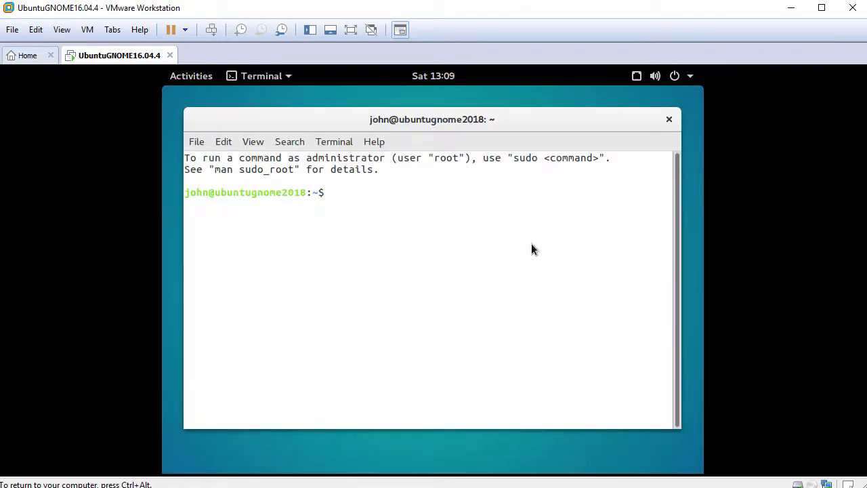
# Step: Enlarge the terminal, open a root shell with sudo bash, and confirm it via whoami
pyautogui.hotkey('ctrl', '+')
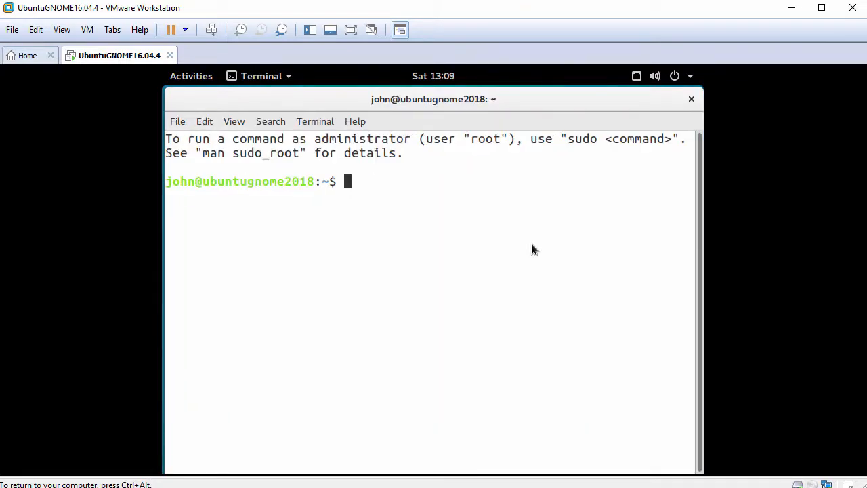
pyautogui.press('Return')
pyautogui.write('whoami')
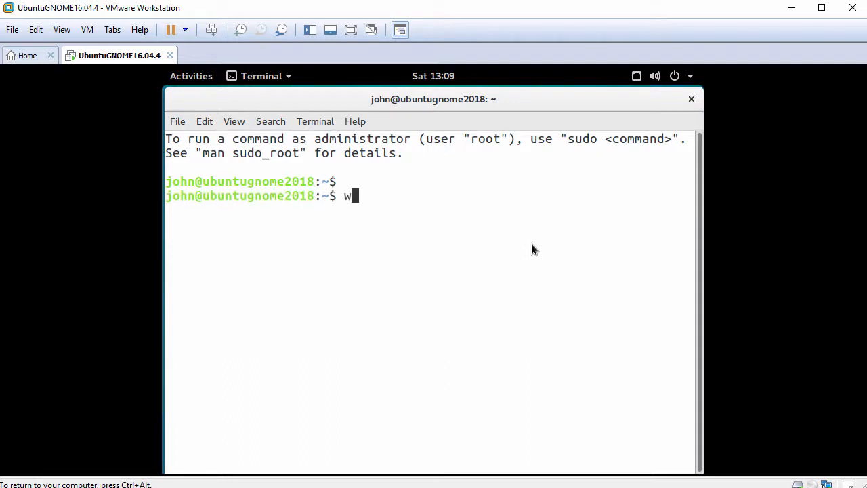
pyautogui.press('Return')
pyautogui.press('Return')
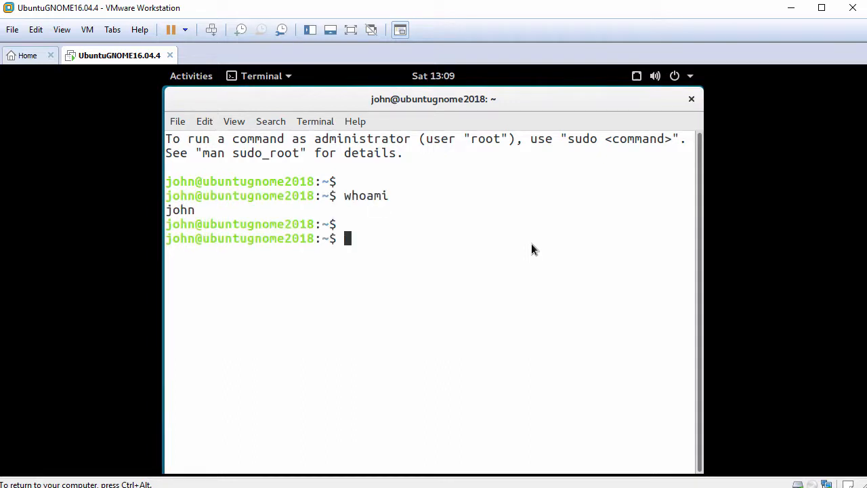
pyautogui.write('sudo bash')
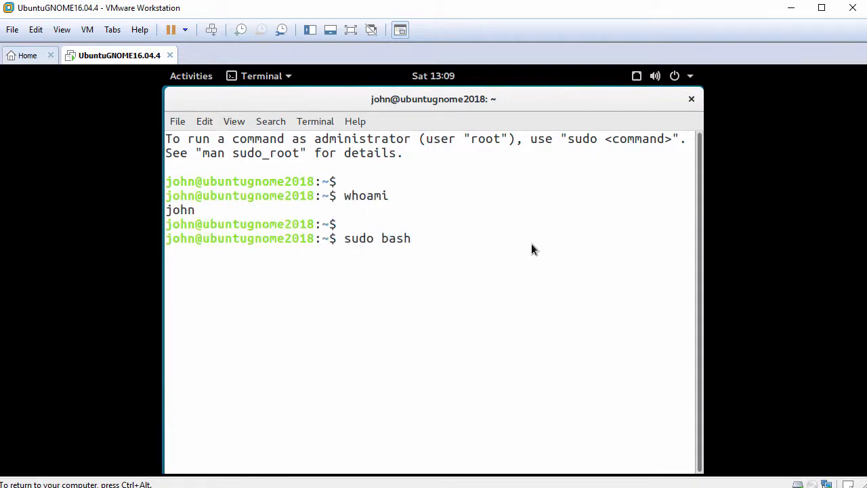
pyautogui.press('Return')
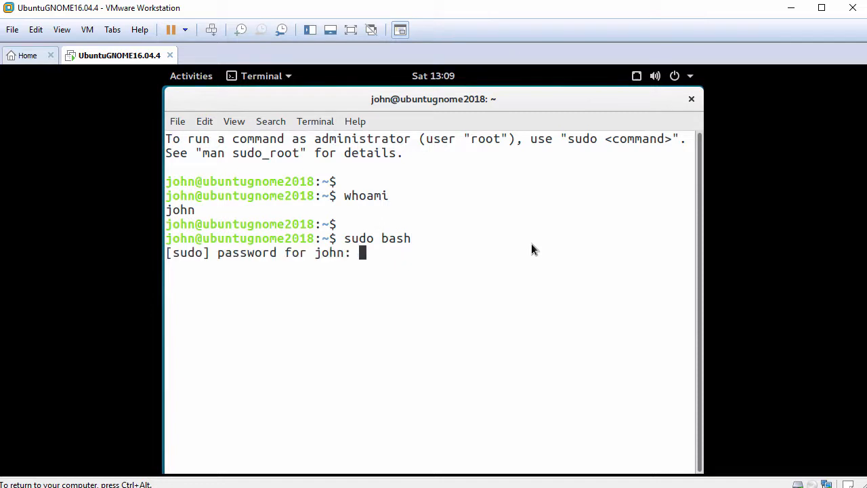
pyautogui.press('Return')
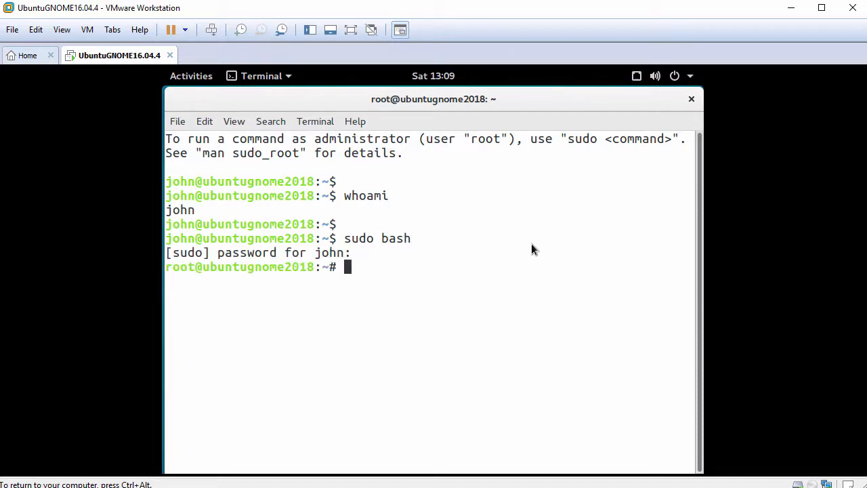
pyautogui.press('Return')
pyautogui.write('whoami')
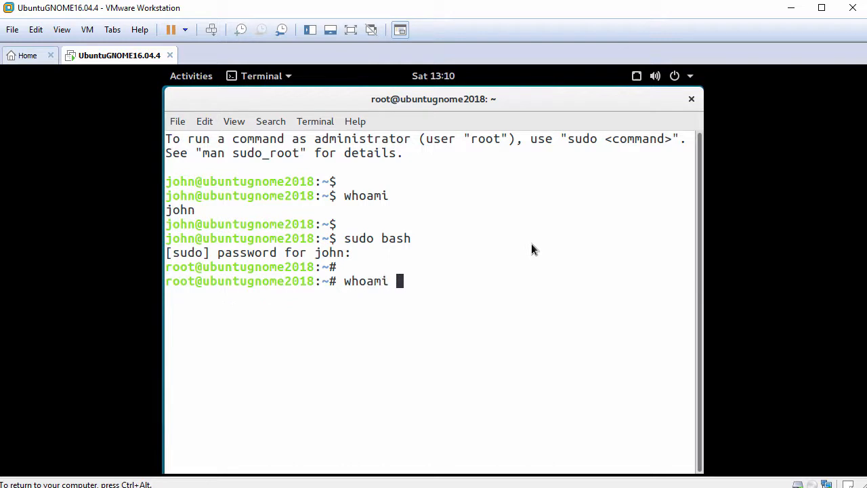
pyautogui.press('Return')
pyautogui.press('Return')
pyautogui.write('ping -c 3 ')
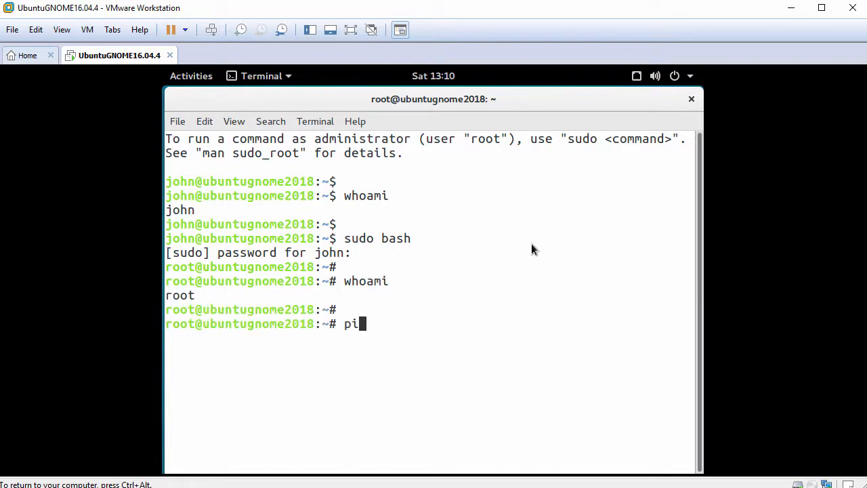
pyautogui.write('www.google.com')
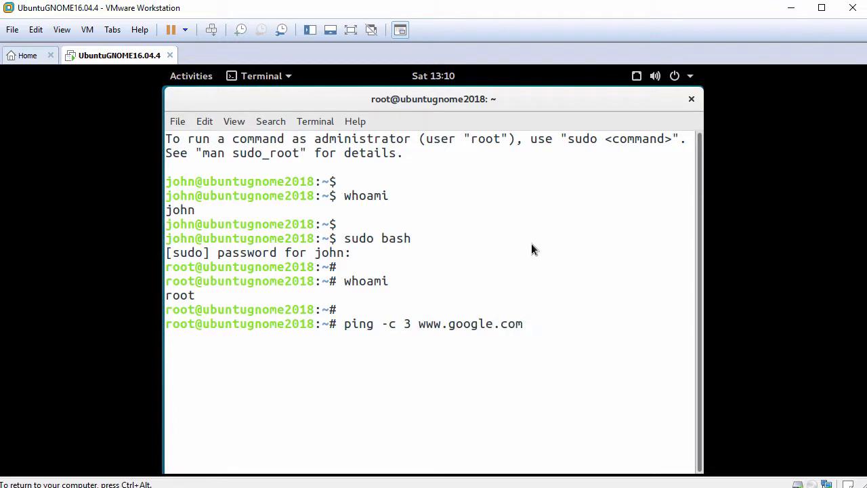
pyautogui.press('Return')
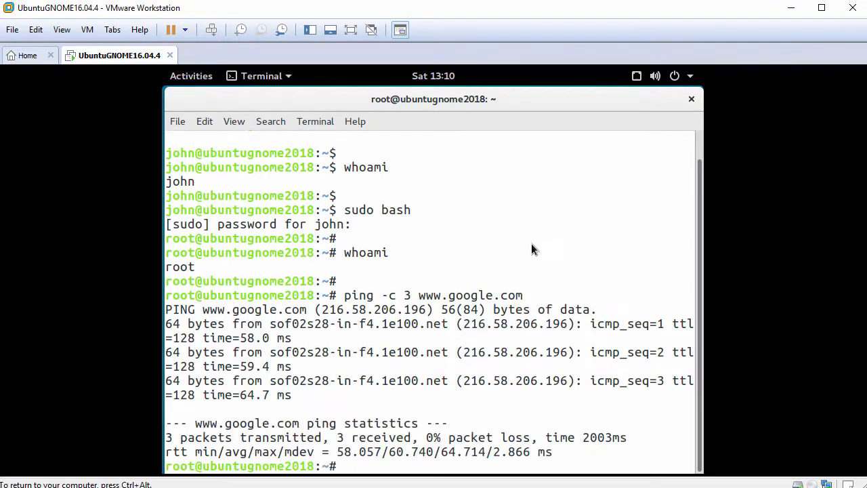
pyautogui.write('apt update')
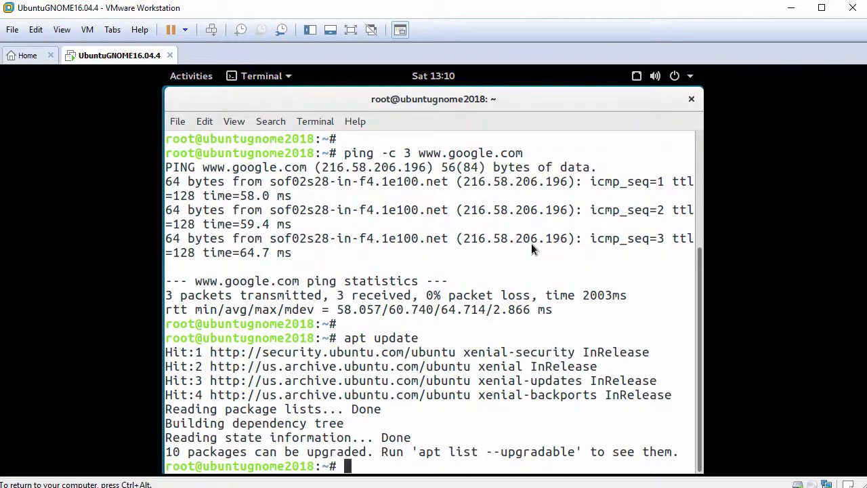
# Step: Install open-vm-tools-desktop with apt install, answering y, until the DKMS build completes
pyautogui.press('Return')
pyautogui.write('apt ')
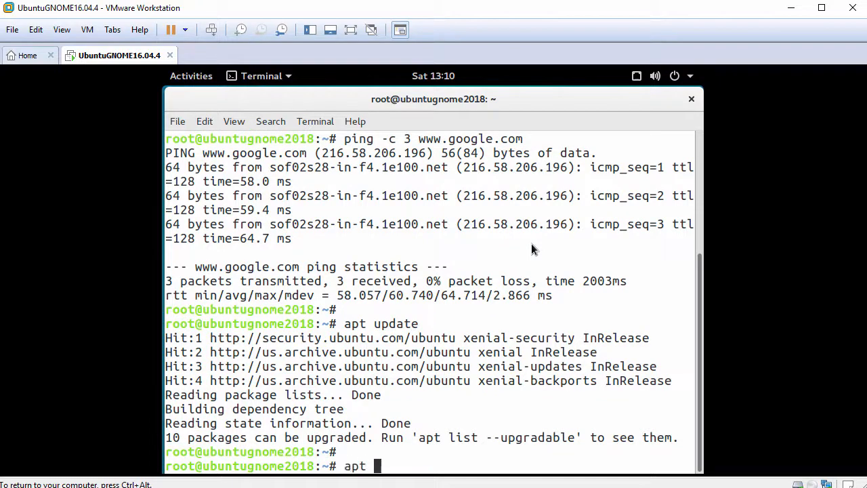
pyautogui.write('install open')
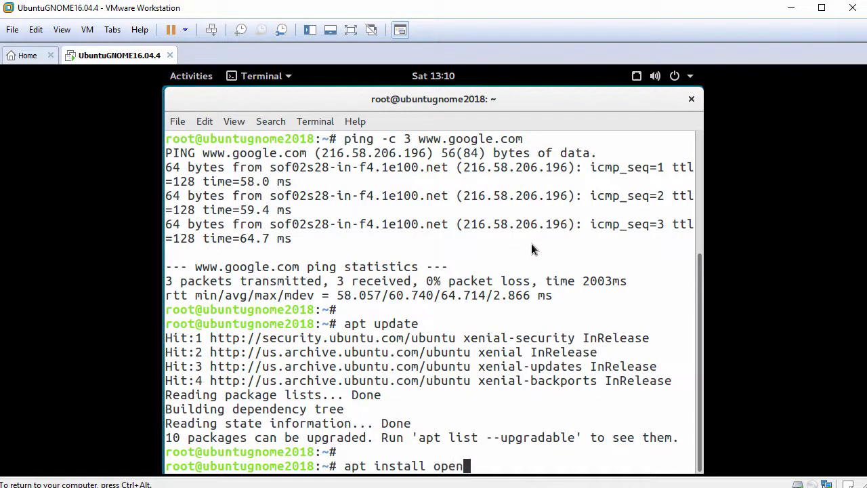
pyautogui.write('-vm-tools-desktop')
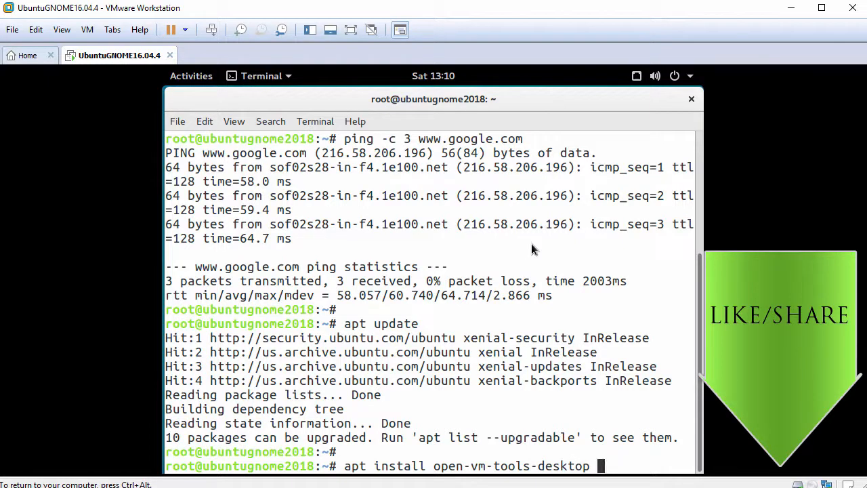
pyautogui.press('Return')
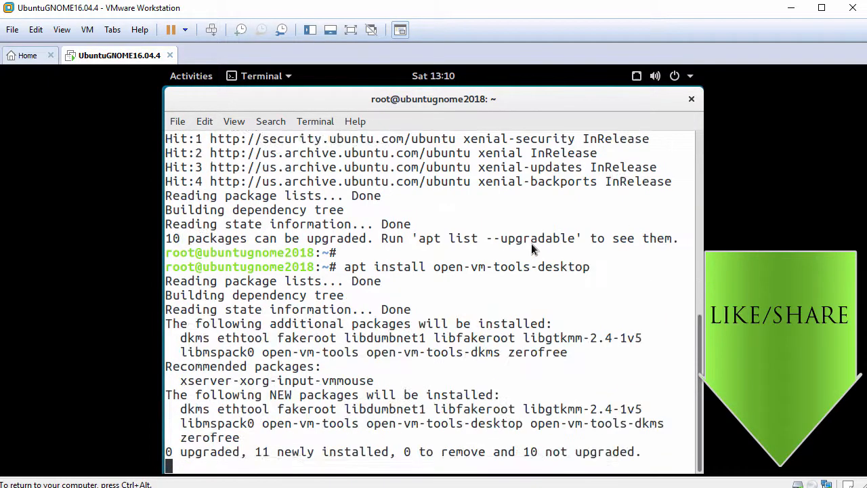
pyautogui.write('y')
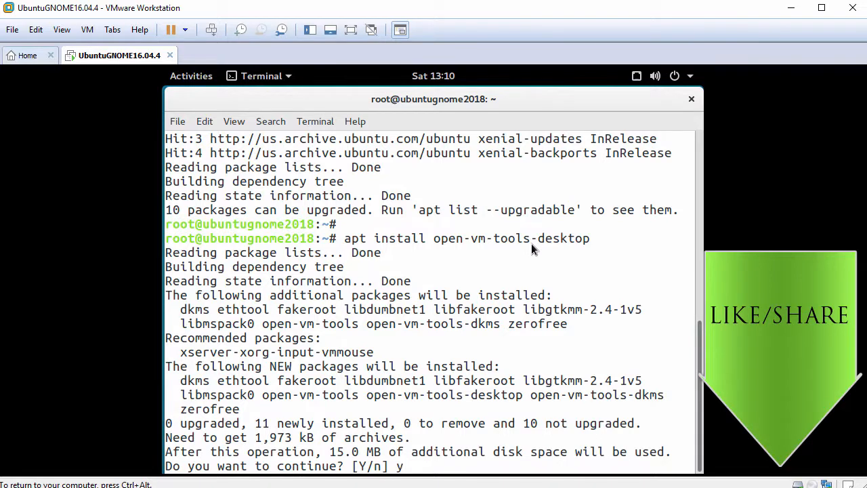
pyautogui.press('Return')
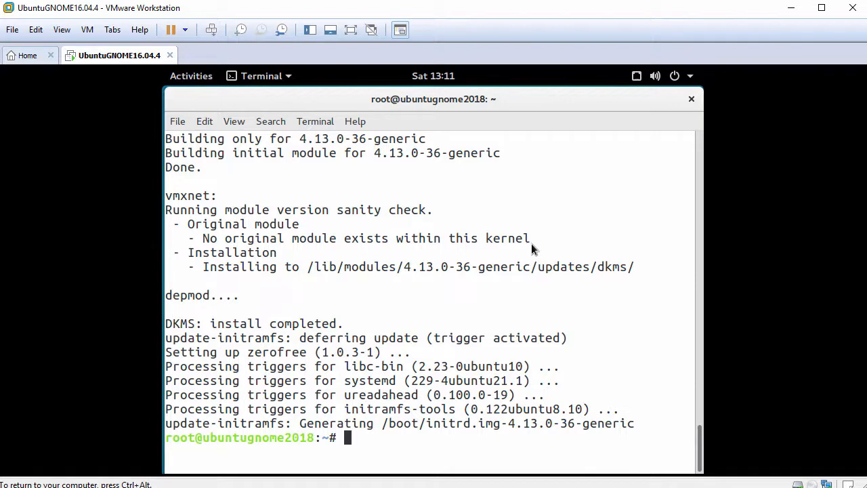
pyautogui.press('Return')
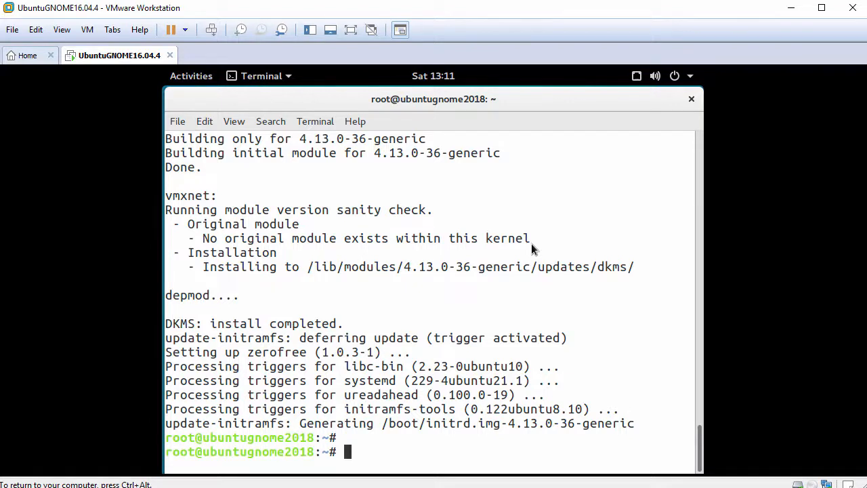
# Step: Close the guest terminal and choose Restart from the system menu's power options
pyautogui.click(691, 99)
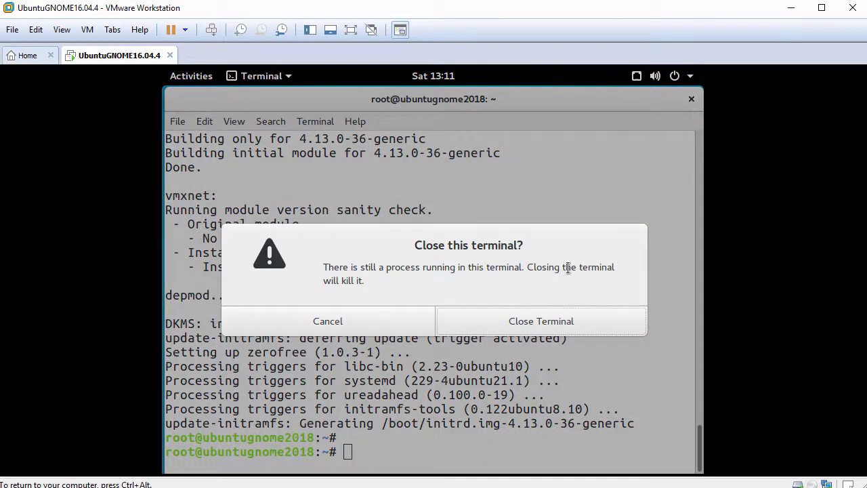
pyautogui.click(521, 323)
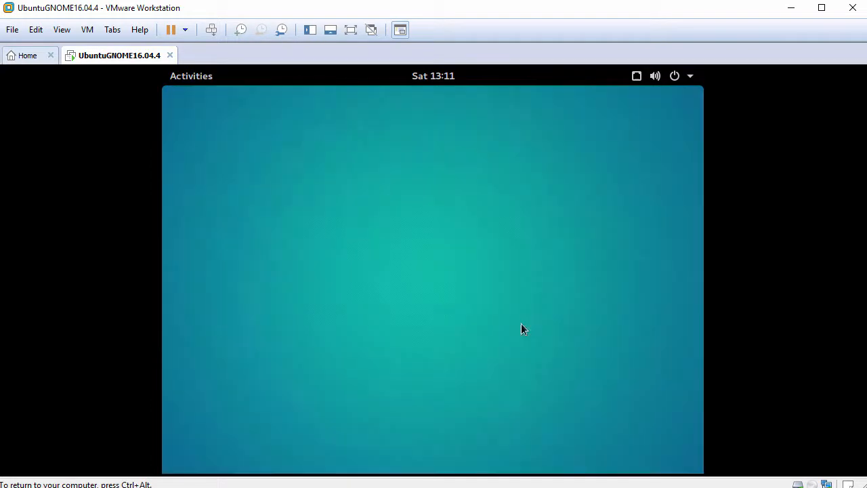
pyautogui.click(674, 77)
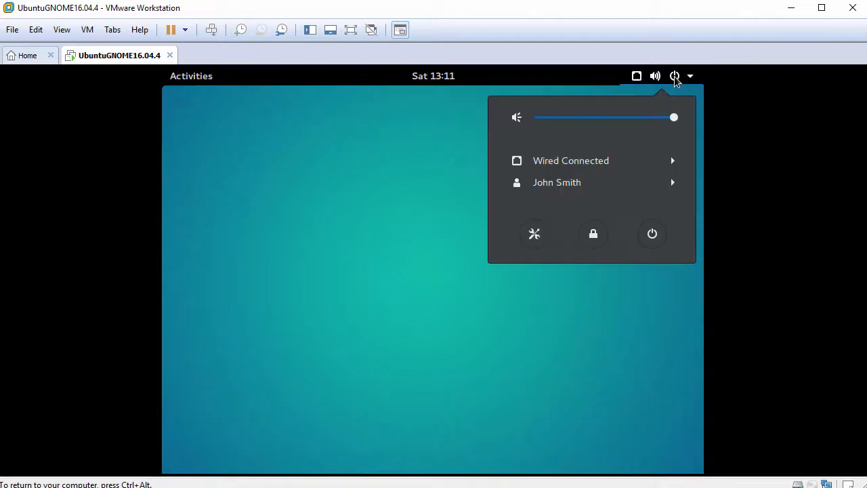
pyautogui.click(654, 235)
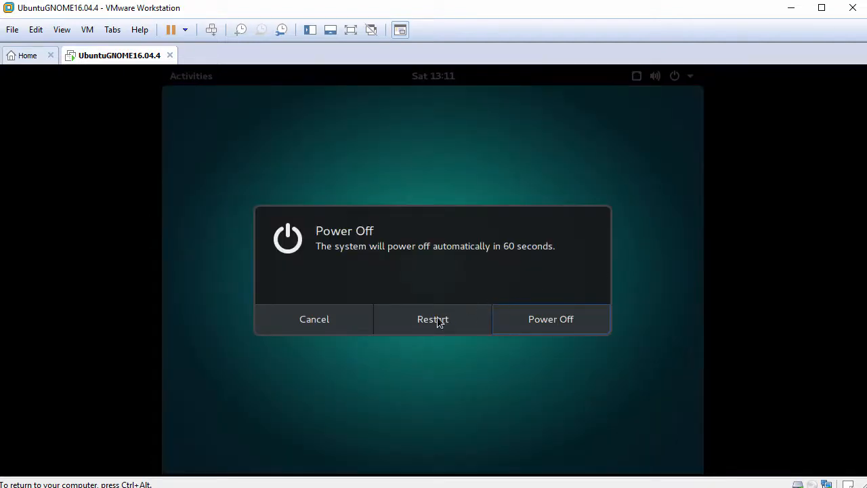
pyautogui.click(432, 318)
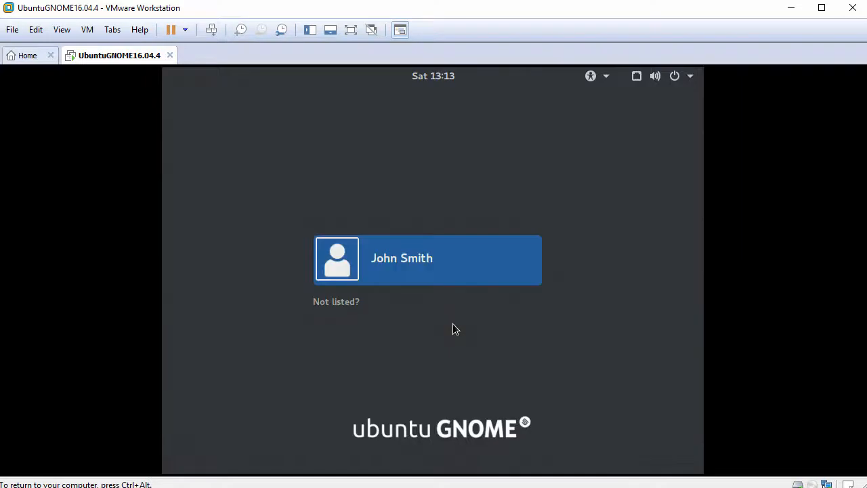
# Step: Select the user account at the GNOME login screen and sign in with the account password
pyautogui.press('Return')
pyautogui.write('*****')
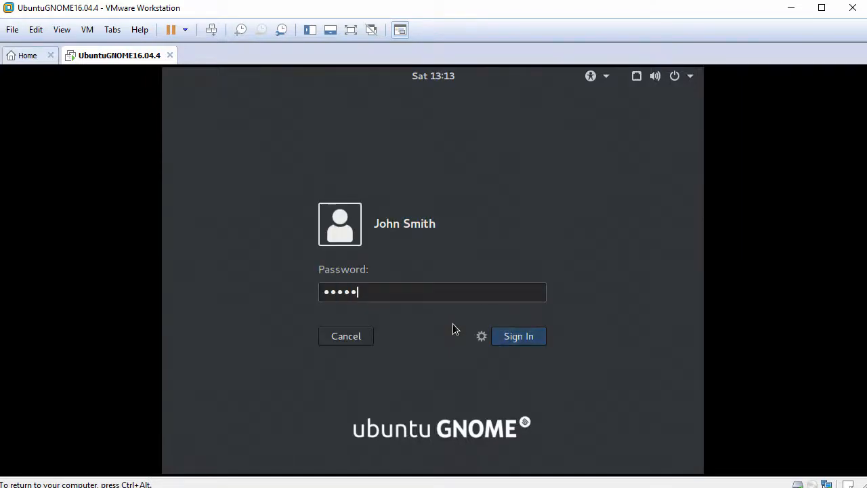
pyautogui.write('*****')
pyautogui.press('Return')
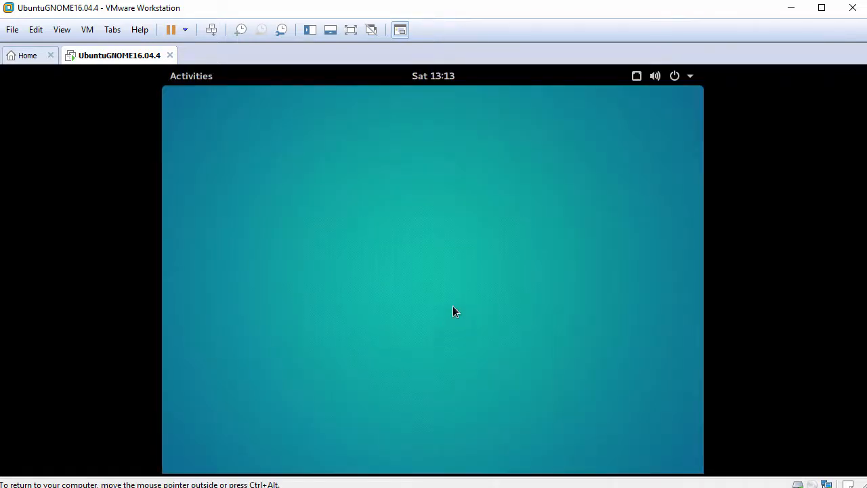
# Step: Apply View > Fit Guest Now so the guest fills the window, then show Activities
pyautogui.click(63, 31)
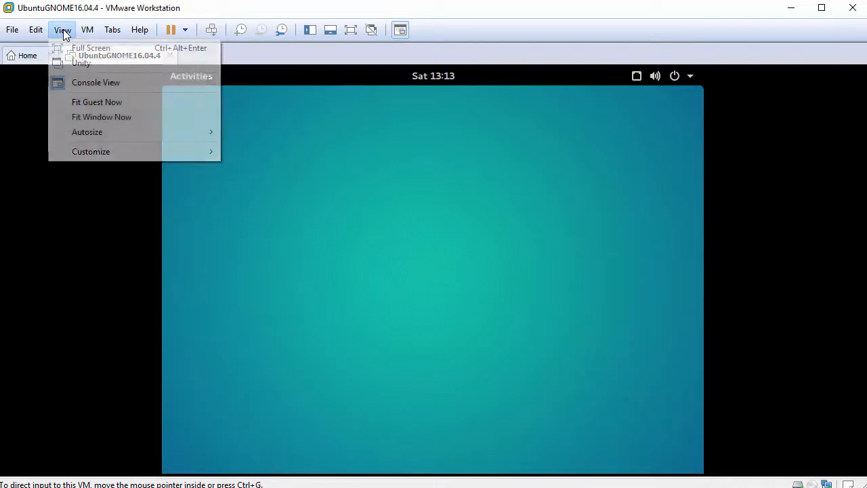
pyautogui.click(122, 106)
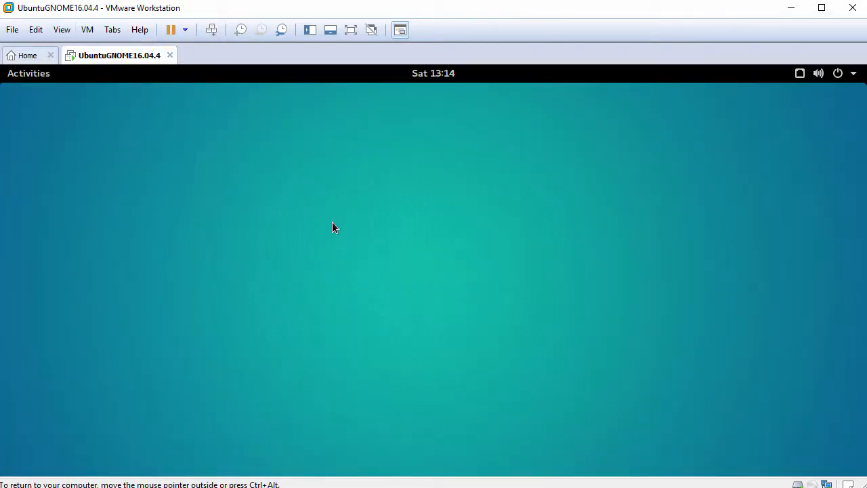
pyautogui.click(31, 76)
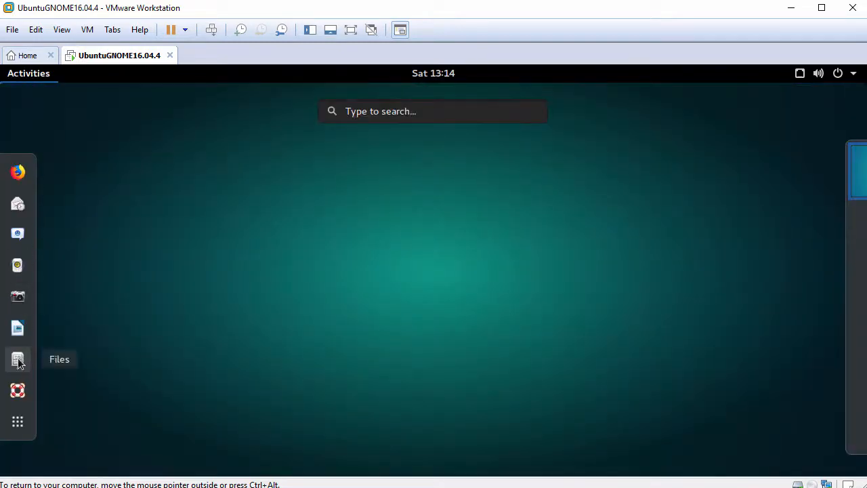
# Step: Paste FileFromHost.txt from the host into the Home folder in Files and open it in gedit
pyautogui.click(19, 361)
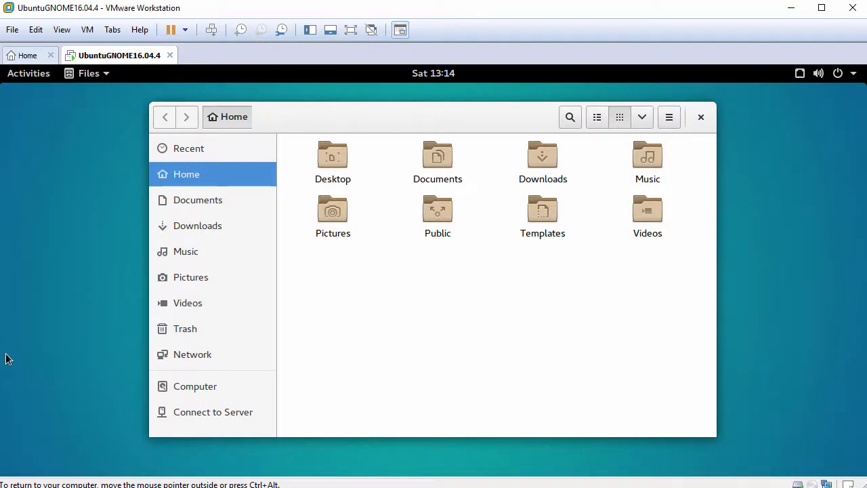
pyautogui.rightClick(498, 291)
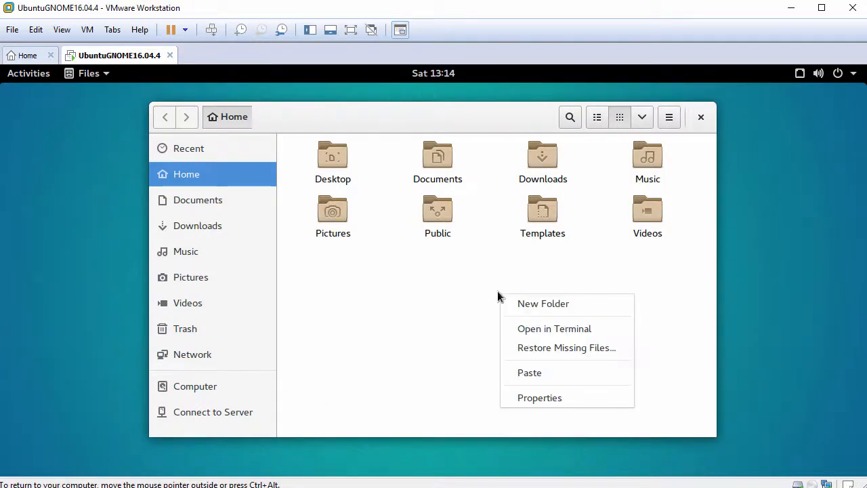
pyautogui.click(549, 374)
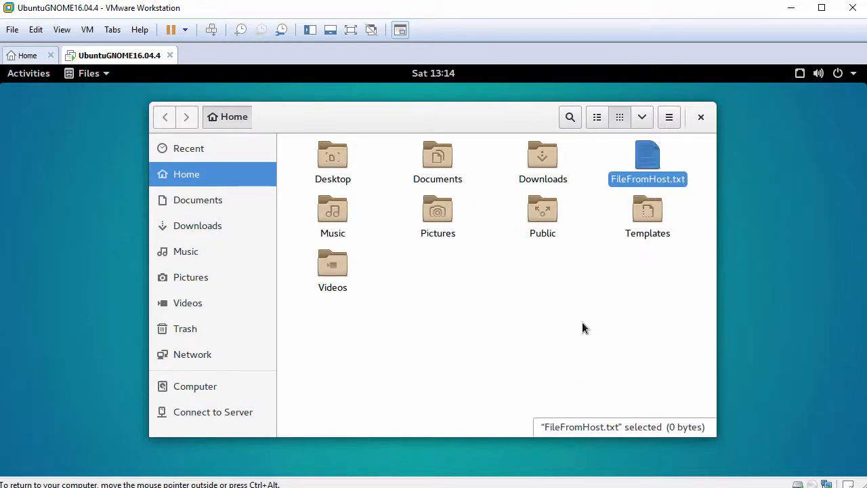
pyautogui.click(608, 202)
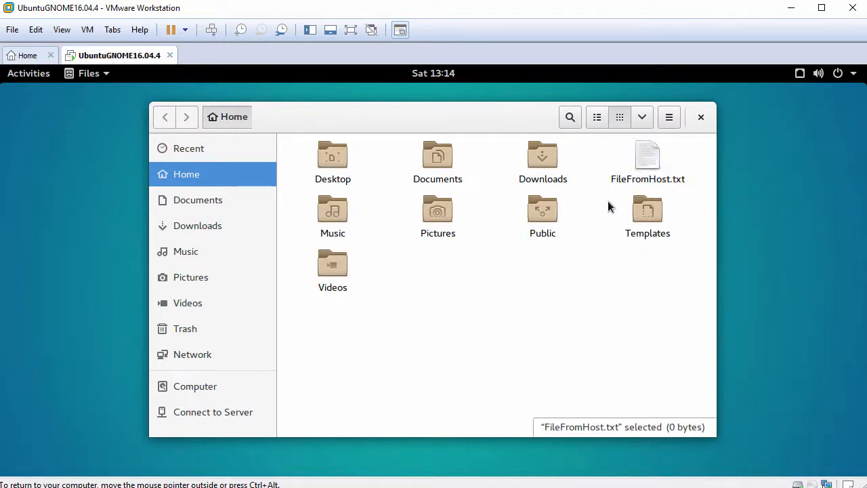
pyautogui.click(649, 162)
pyautogui.doubleClick(650, 165)
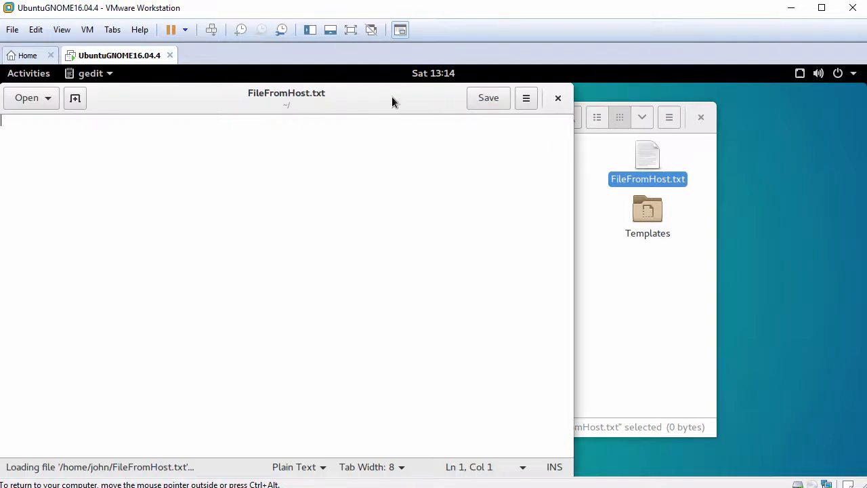
# Step: Paste the host clipboard text into the document, then close gedit without saving
pyautogui.moveTo(393, 100); pyautogui.dragTo(463, 107)
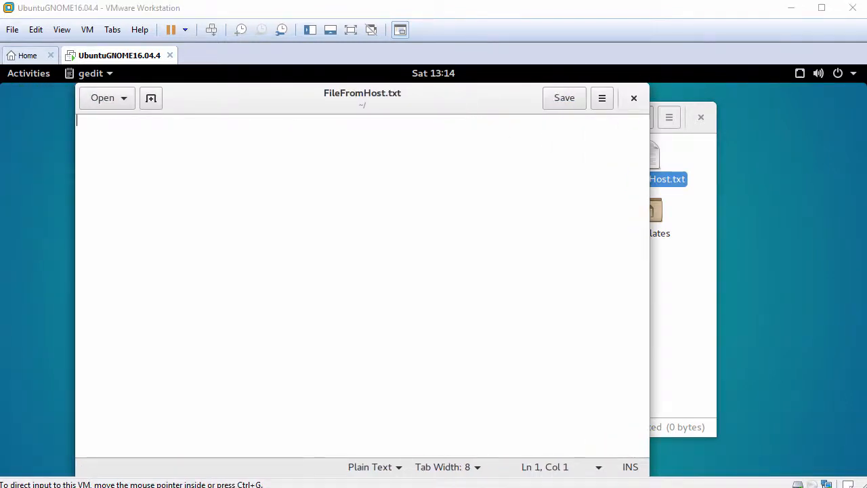
pyautogui.rightClick(305, 192)
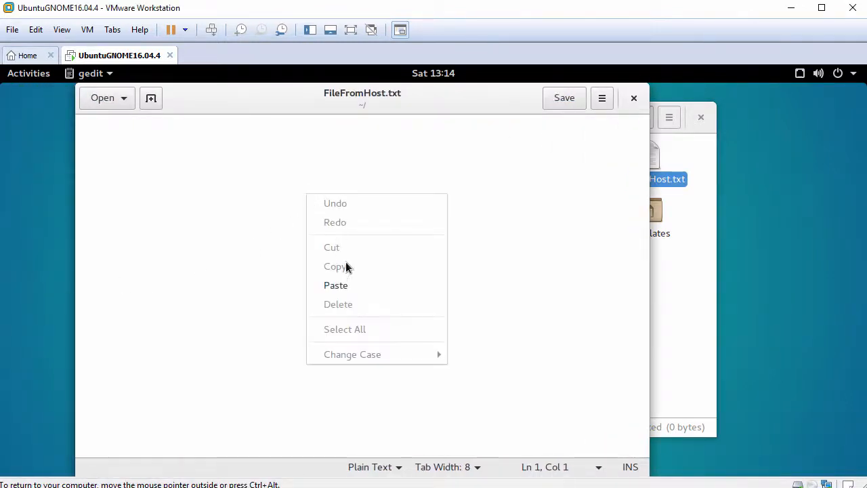
pyautogui.click(352, 286)
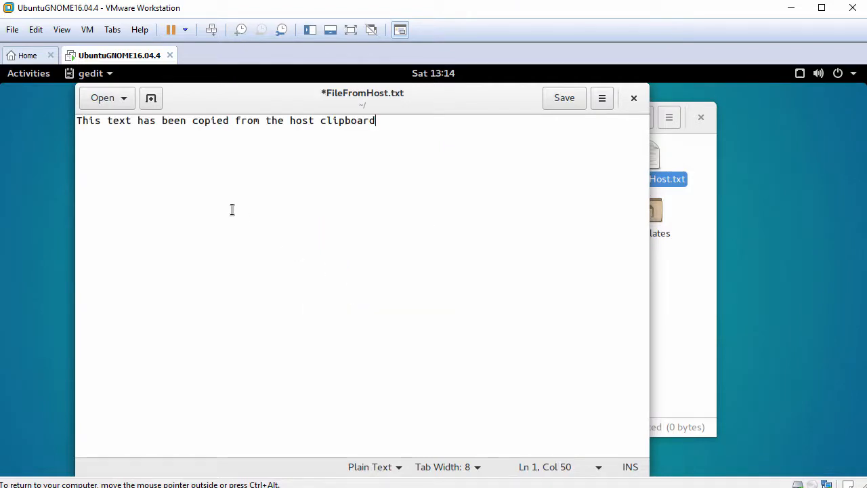
pyautogui.moveTo(76, 120); pyautogui.dragTo(389, 120)
pyautogui.click(428, 125)
pyautogui.click(636, 100)
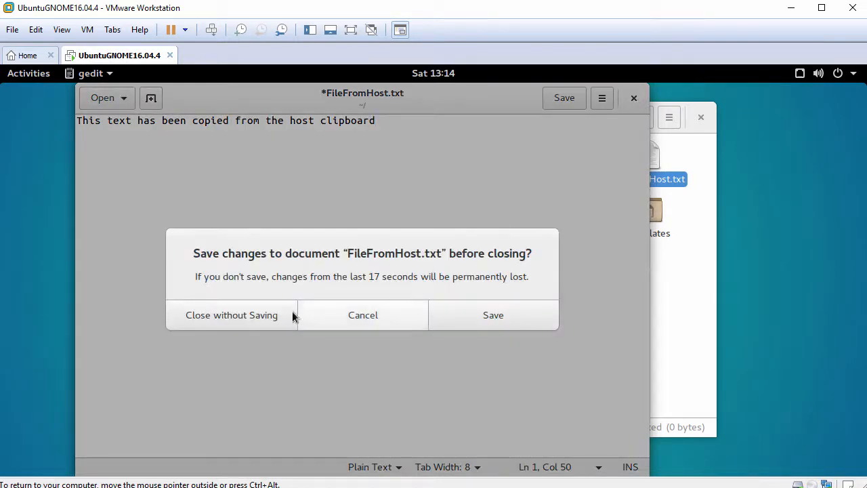
pyautogui.click(268, 313)
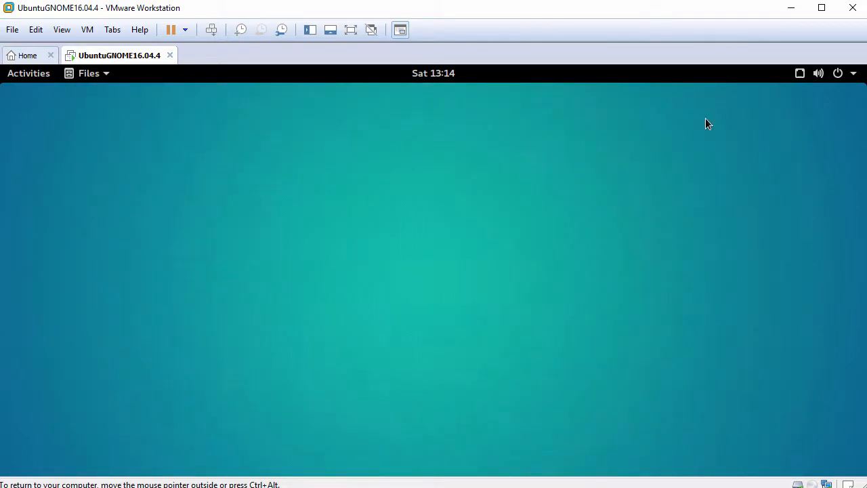
# Step: Close Files, launch a Terminal, enlarge its font and widen it to 88 columns
pyautogui.click(702, 117)
pyautogui.click(25, 78)
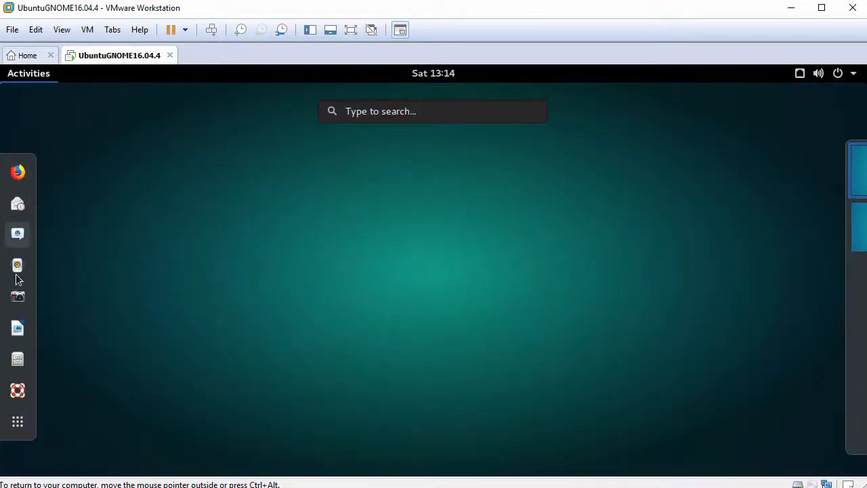
pyautogui.click(18, 423)
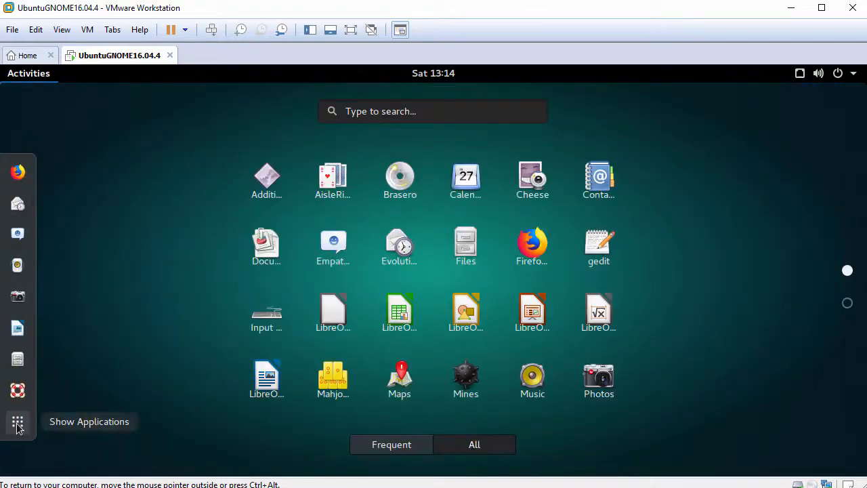
pyautogui.scroll(-1, 143, 296)
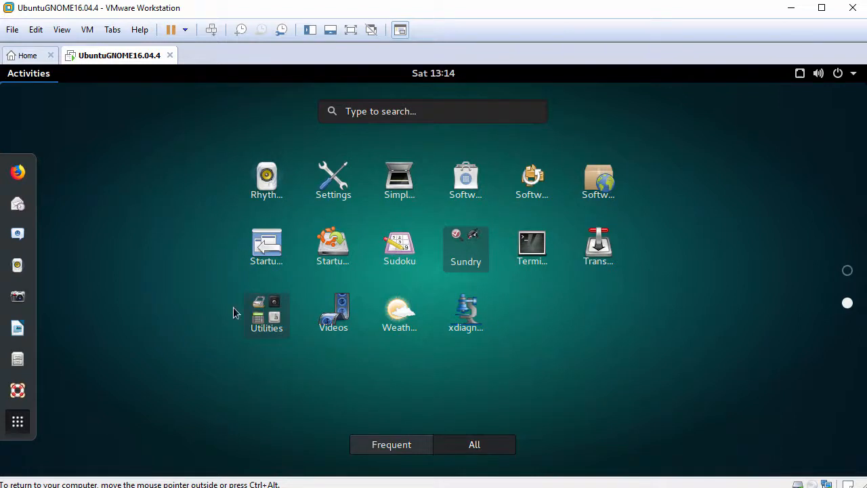
pyautogui.click(540, 242)
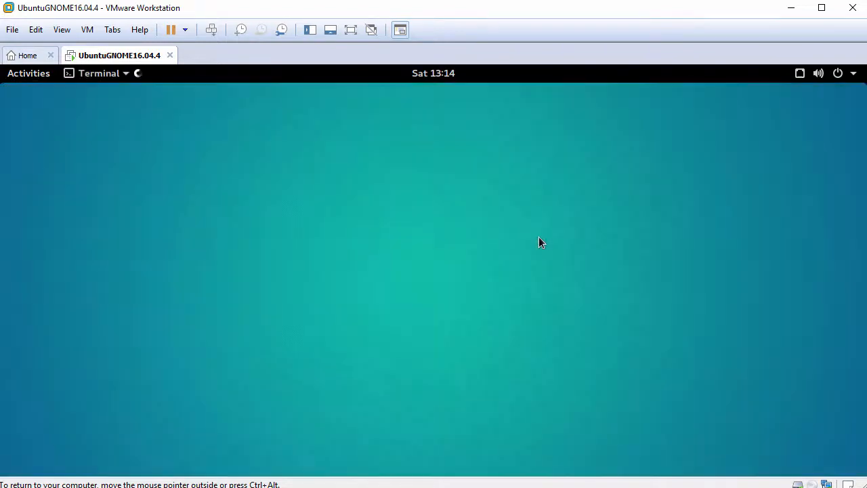
pyautogui.hotkey('ctrl', '+')
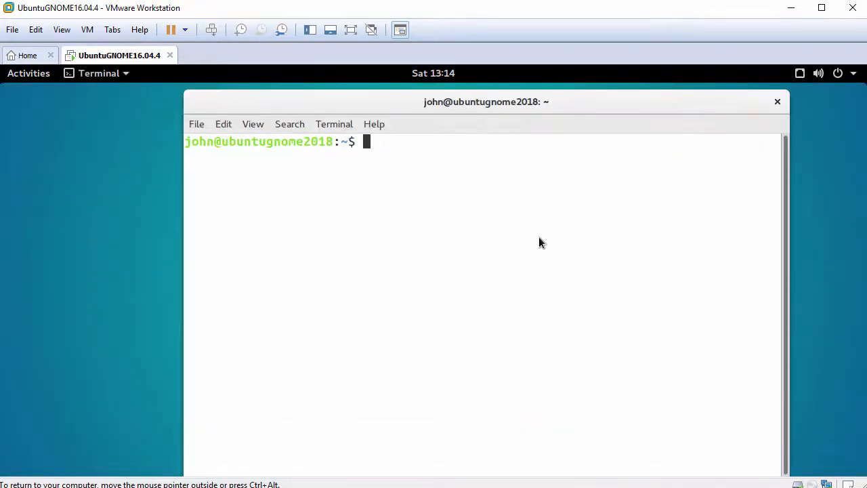
pyautogui.moveTo(533, 102); pyautogui.dragTo(402, 95)
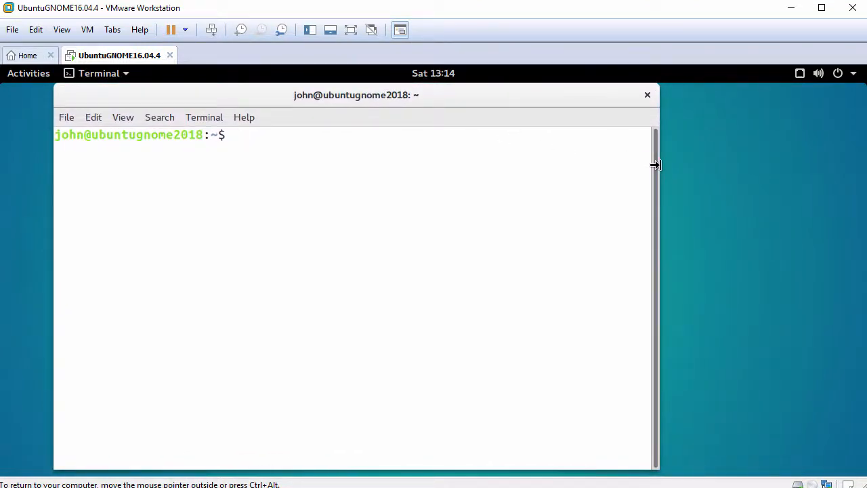
pyautogui.moveTo(655, 165); pyautogui.dragTo(807, 193)
# Step: Run hostnamectl and systemctl status open-vm-tools.service, highlighting its active (running) status
pyautogui.press('Return')
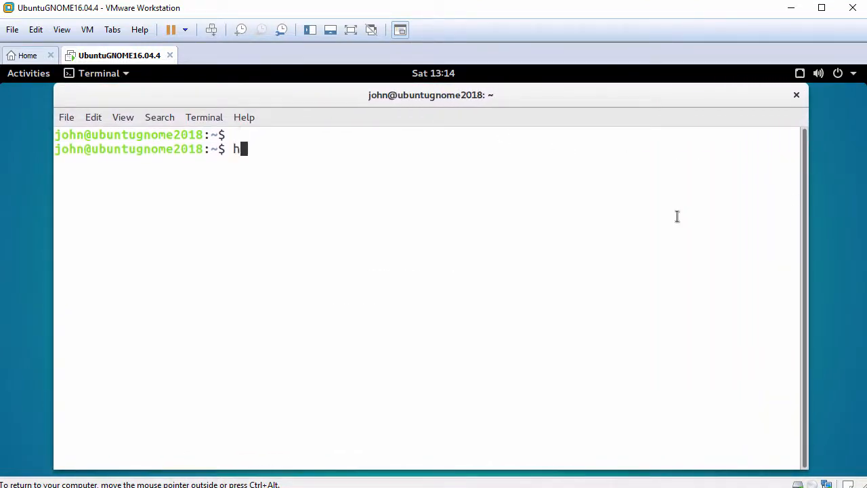
pyautogui.write('hostnamectl')
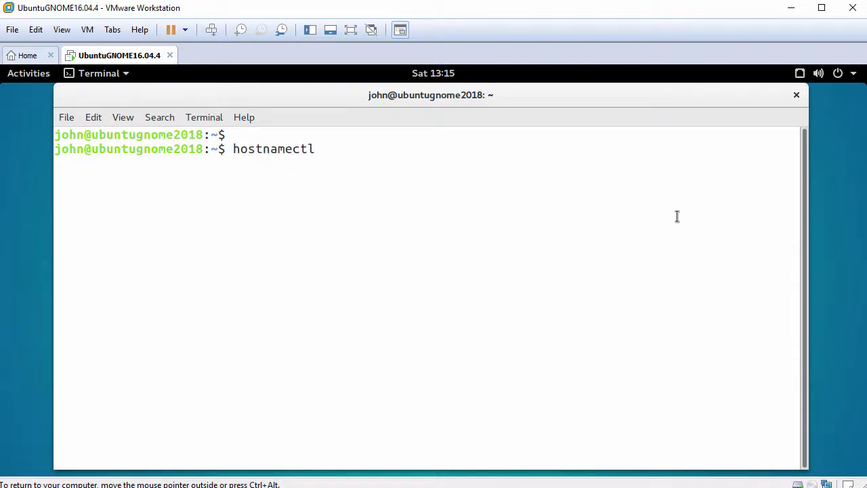
pyautogui.press('Return')
pyautogui.press('Return')
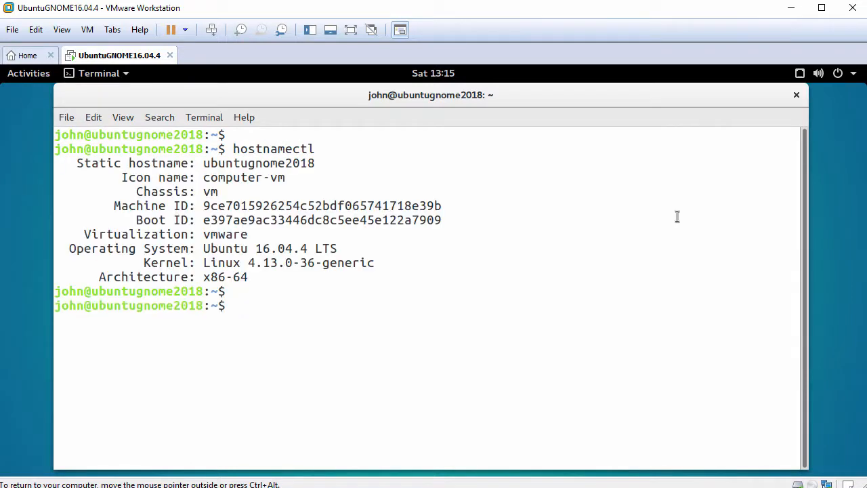
pyautogui.write('systemctl s')
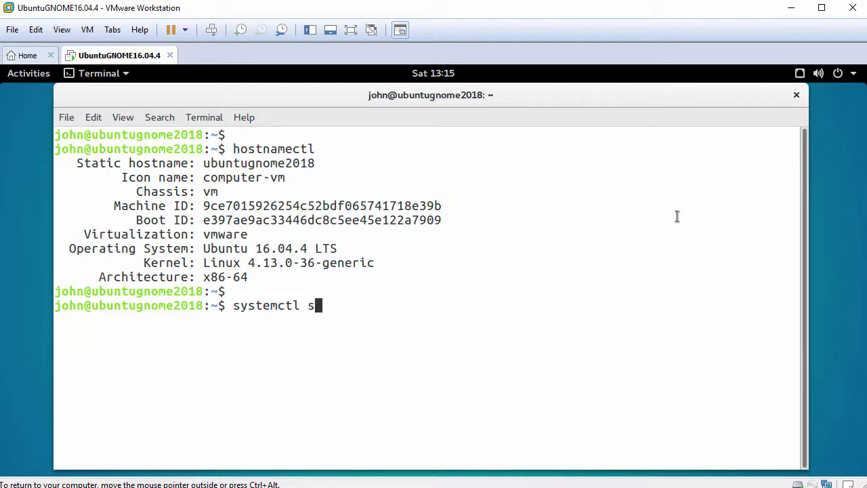
pyautogui.write('tatus open-vm')
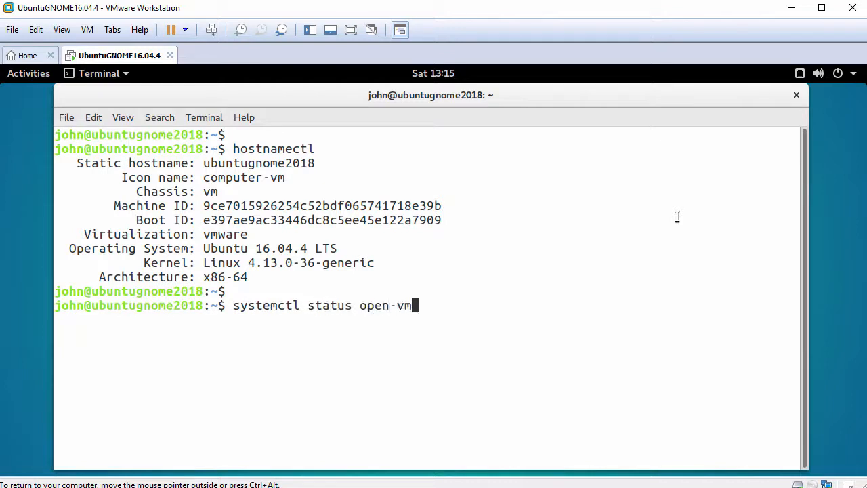
pyautogui.press('Tab')
pyautogui.press('Return')
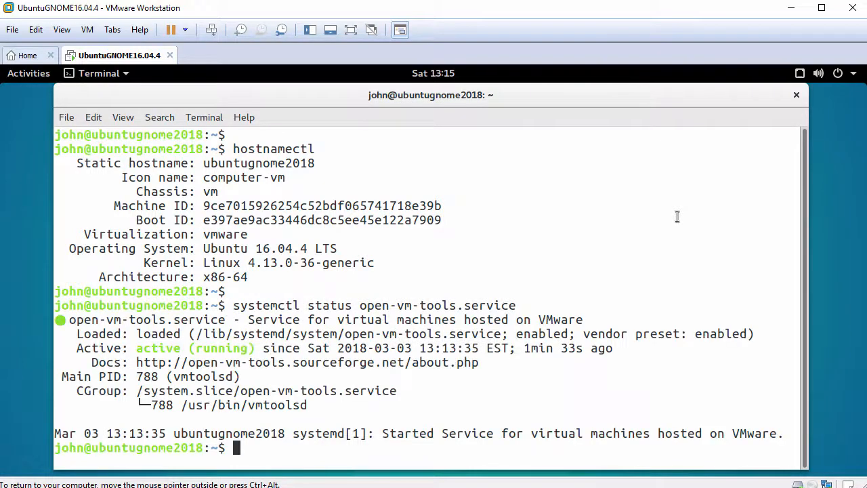
pyautogui.press('Return')
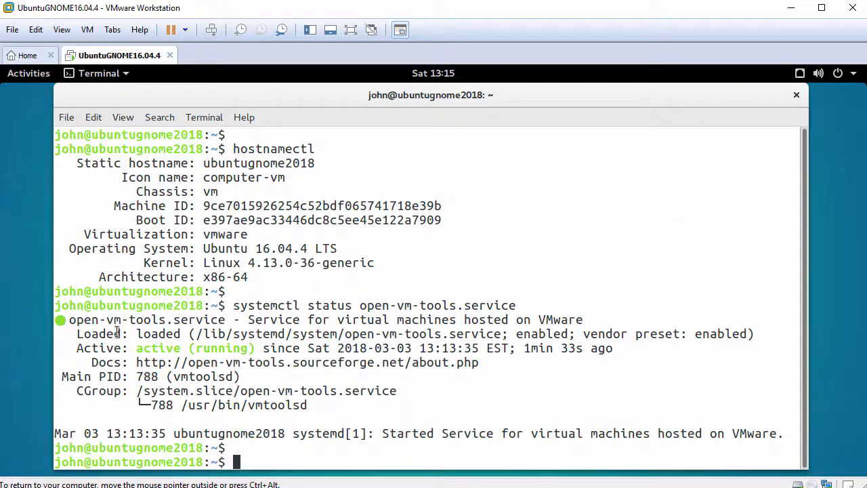
pyautogui.moveTo(76, 348); pyautogui.dragTo(259, 349)
pyautogui.write('pin')
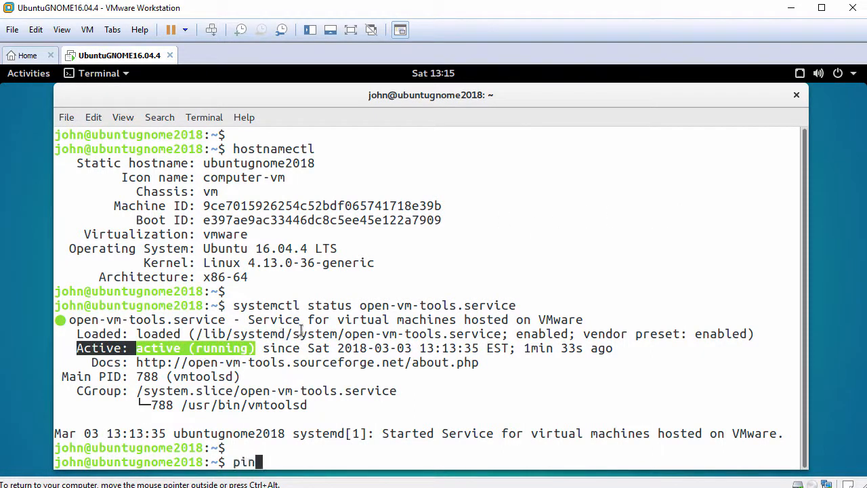
pyautogui.write('g -c 3 www')
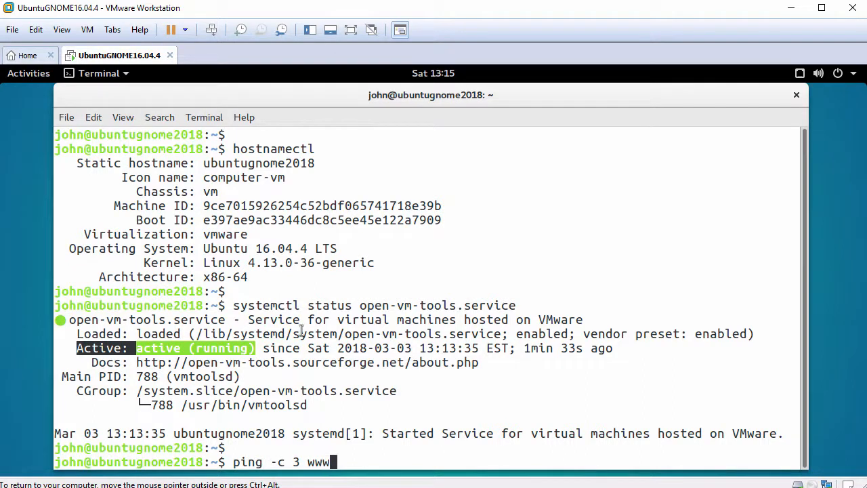
pyautogui.write('.google.com')
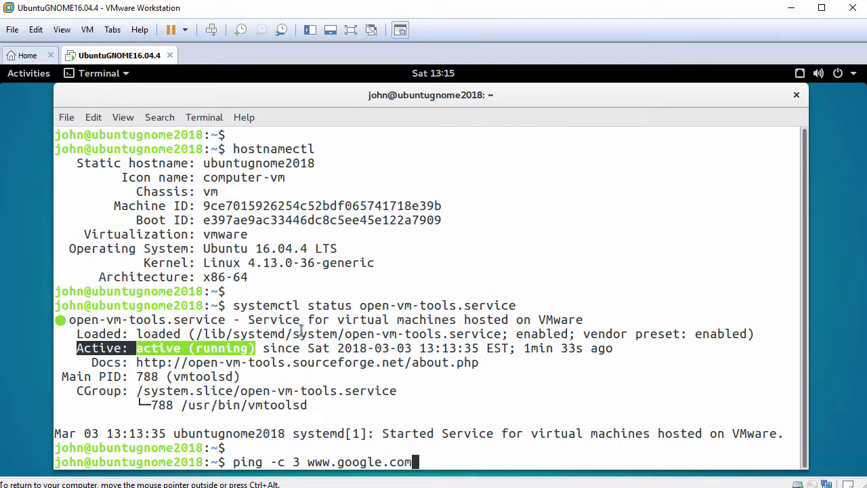
pyautogui.press('Return')
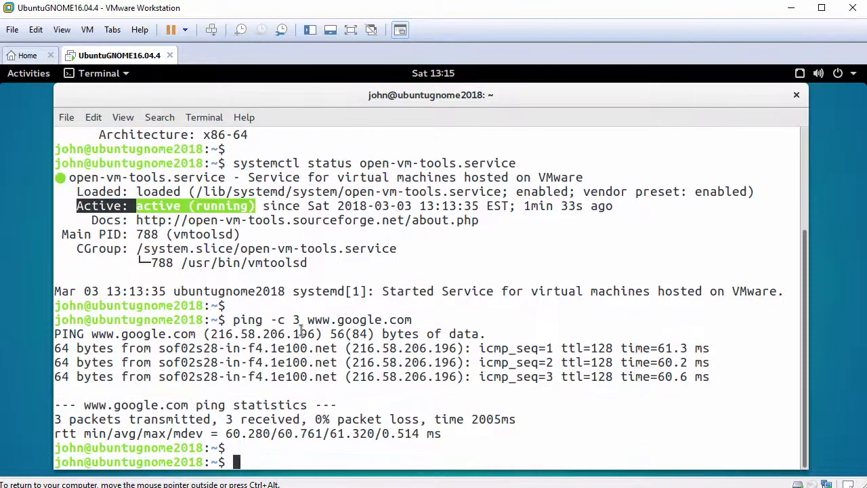
pyautogui.write('exit')
pyautogui.press('Return')
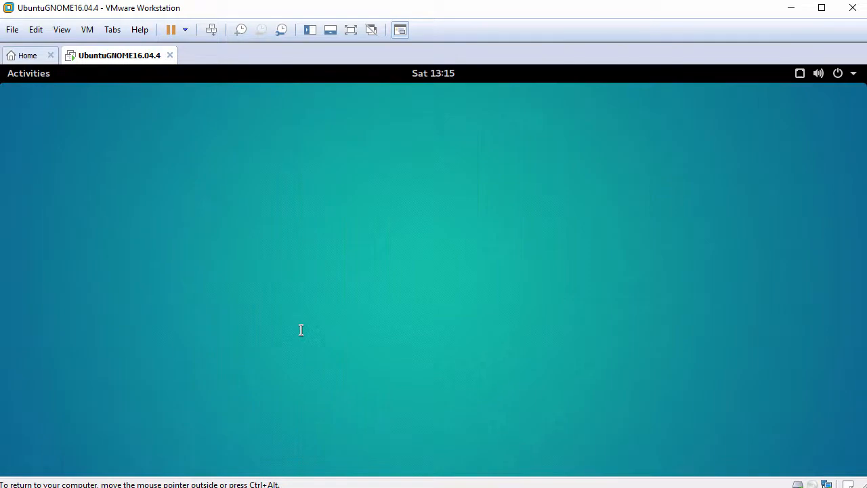
pyautogui.click(31, 77)
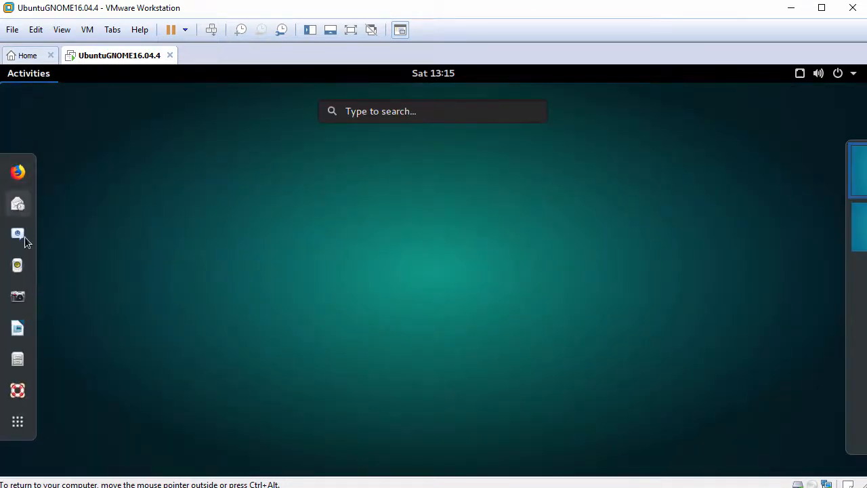
pyautogui.click(18, 422)
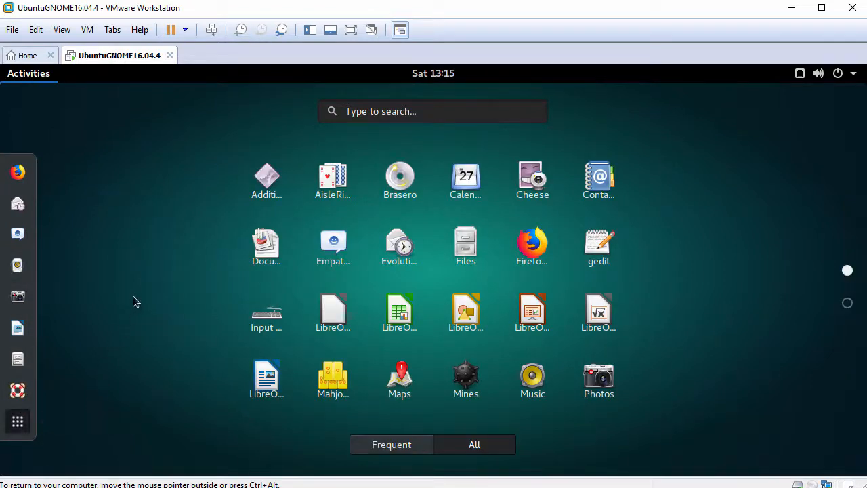
pyautogui.scroll(-1, 133, 295)
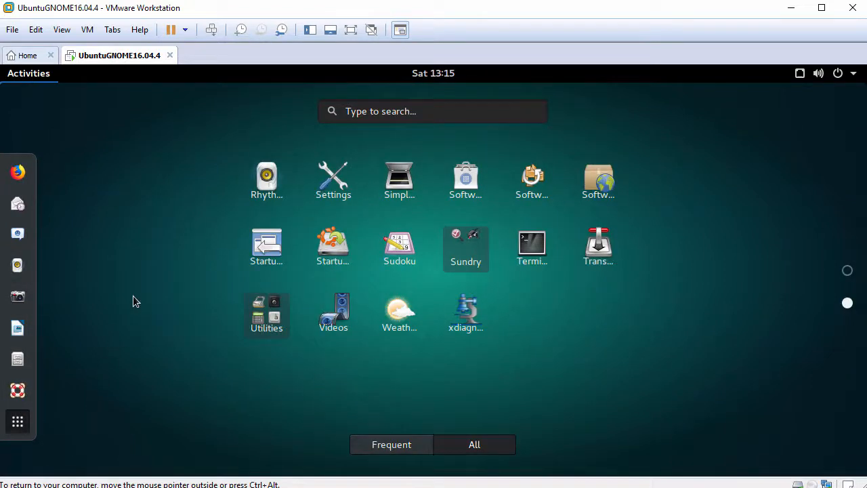
pyautogui.click(330, 195)
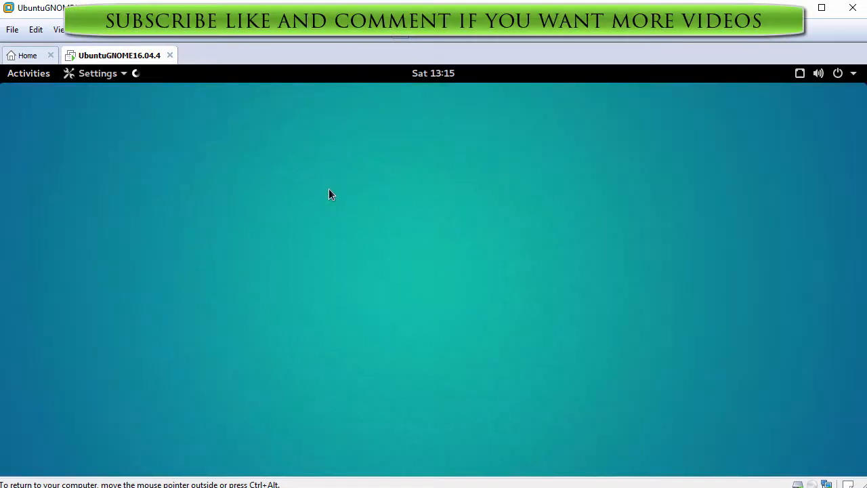
pyautogui.scroll(-1, 510, 269)
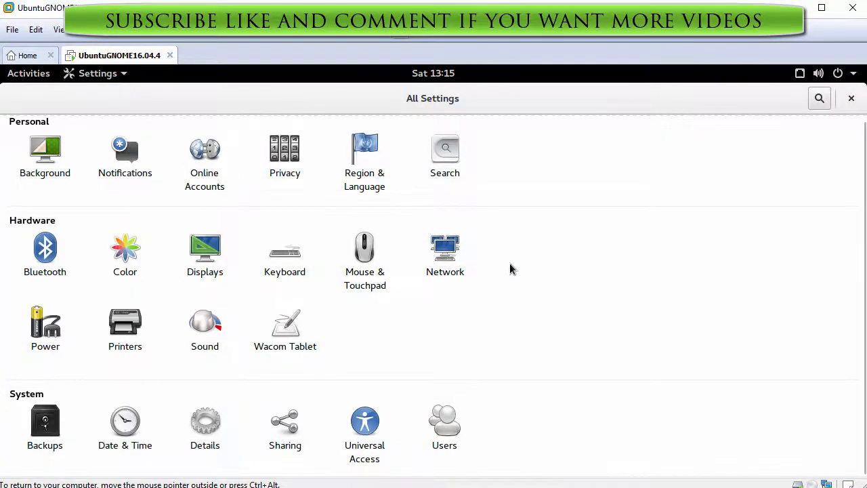
pyautogui.scroll(1, 509, 265)
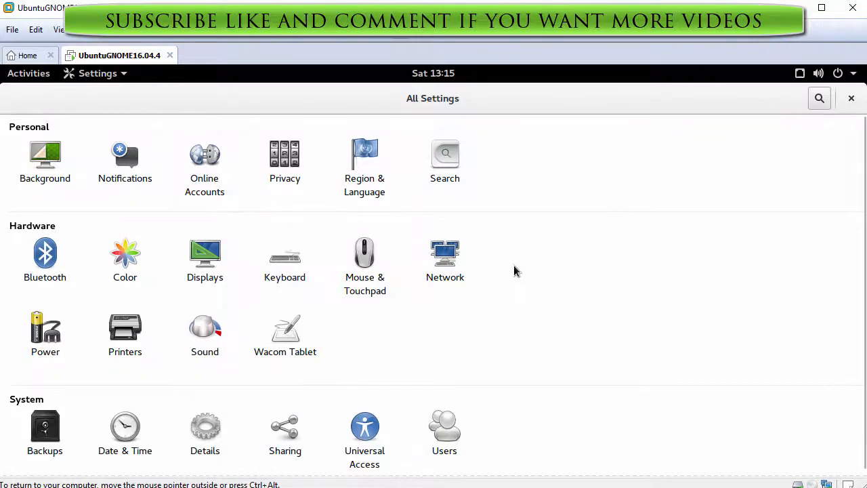
pyautogui.click(851, 98)
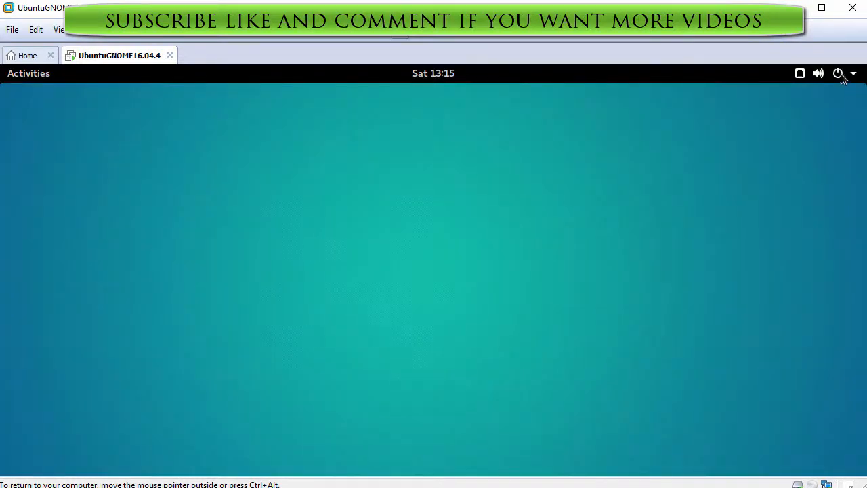
# Step: Expand Wired Connected and the user row in the system menu, then cancel the power-off prompt
pyautogui.click(842, 79)
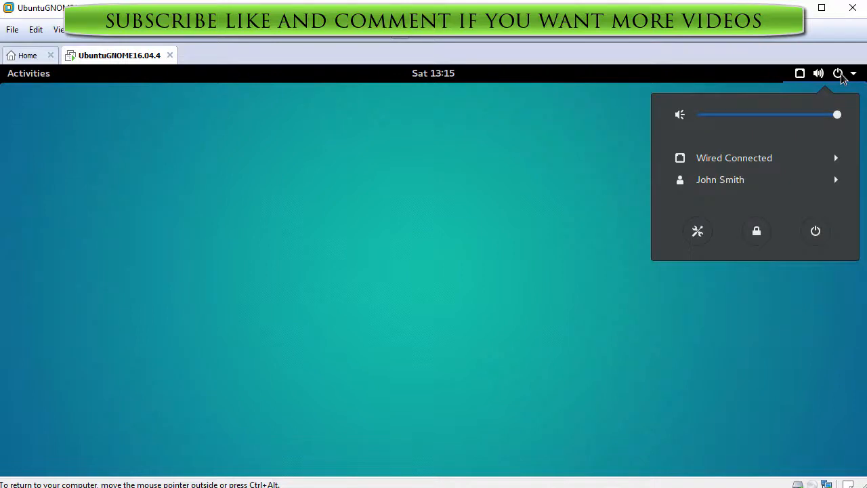
pyautogui.click(763, 164)
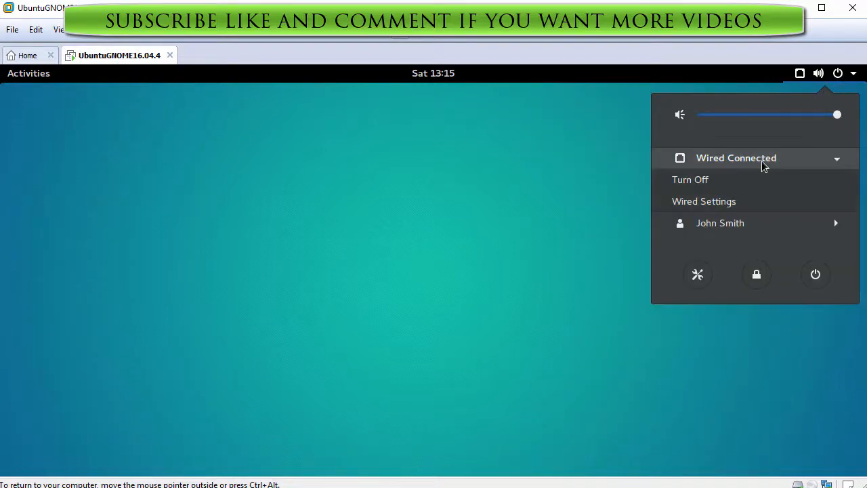
pyautogui.click(751, 229)
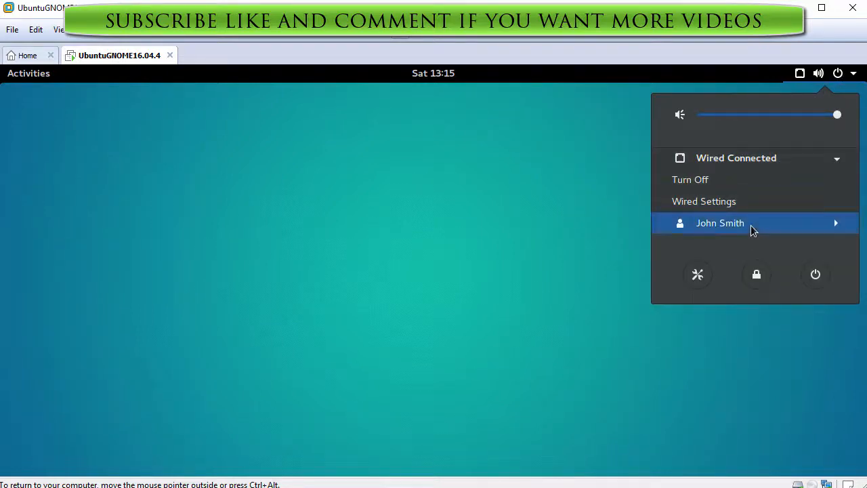
pyautogui.click(816, 275)
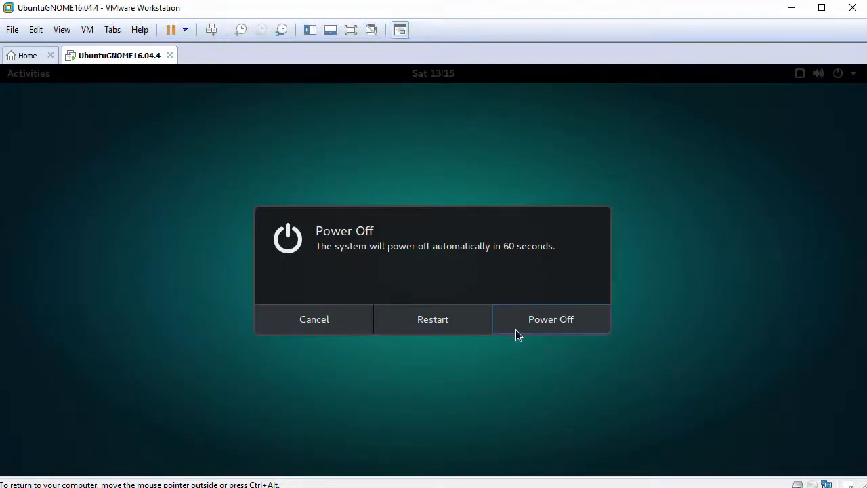
pyautogui.click(347, 327)
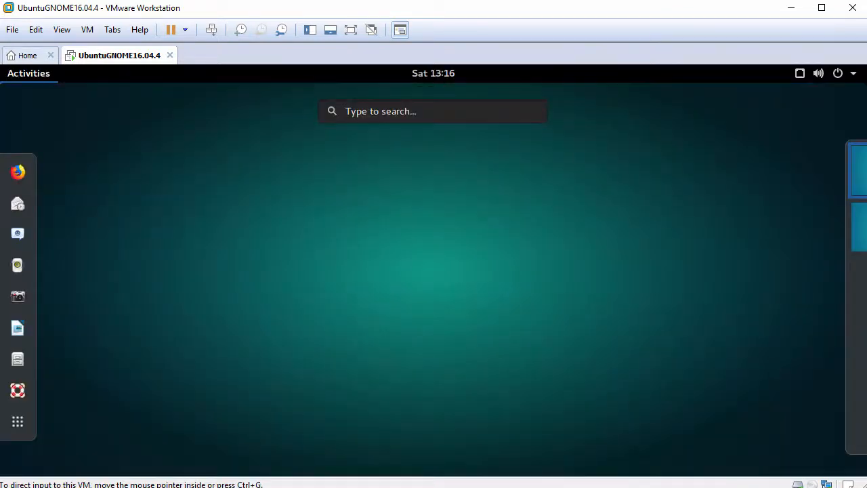